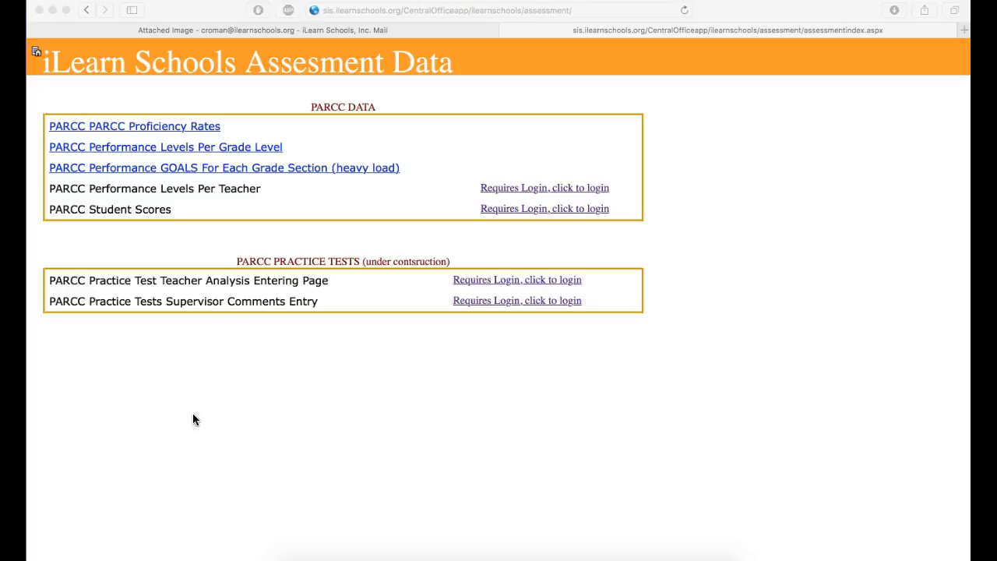
left_click(483, 11)
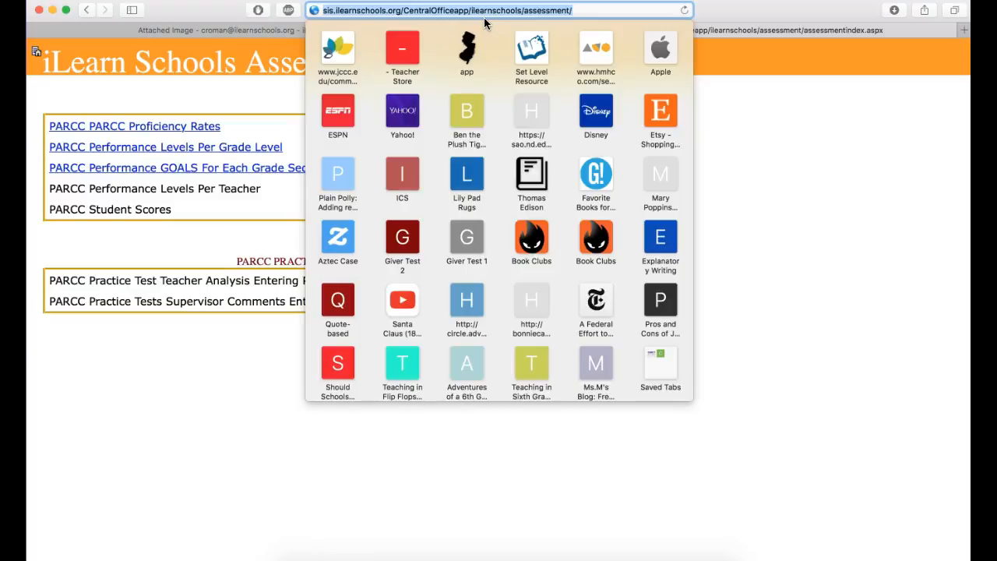
left_click(752, 129)
left_click(752, 128)
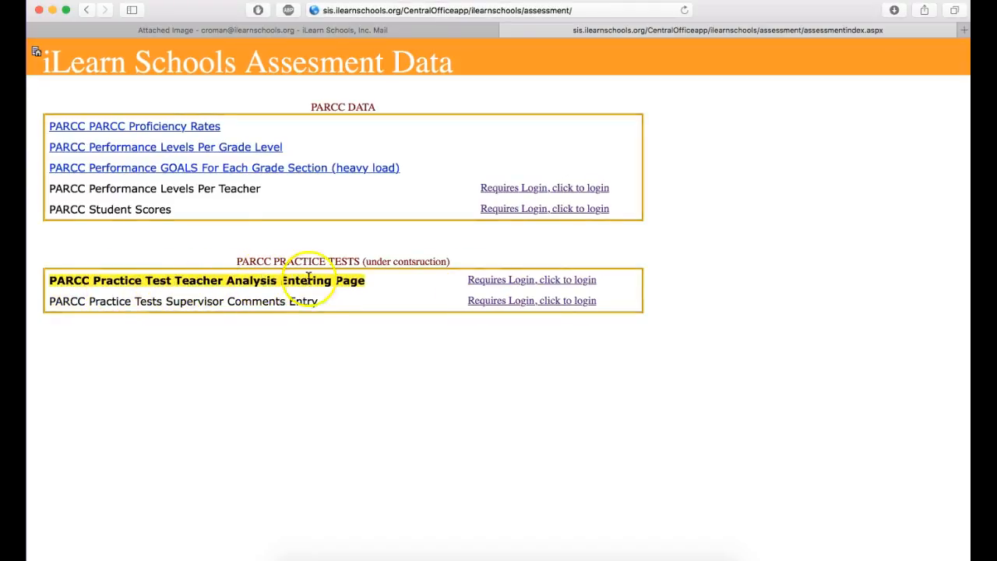
Log in for the PARCC Practice Test Teacher Analysis Entering Page with the account username and password, declining to update the saved password.
left_click(486, 282)
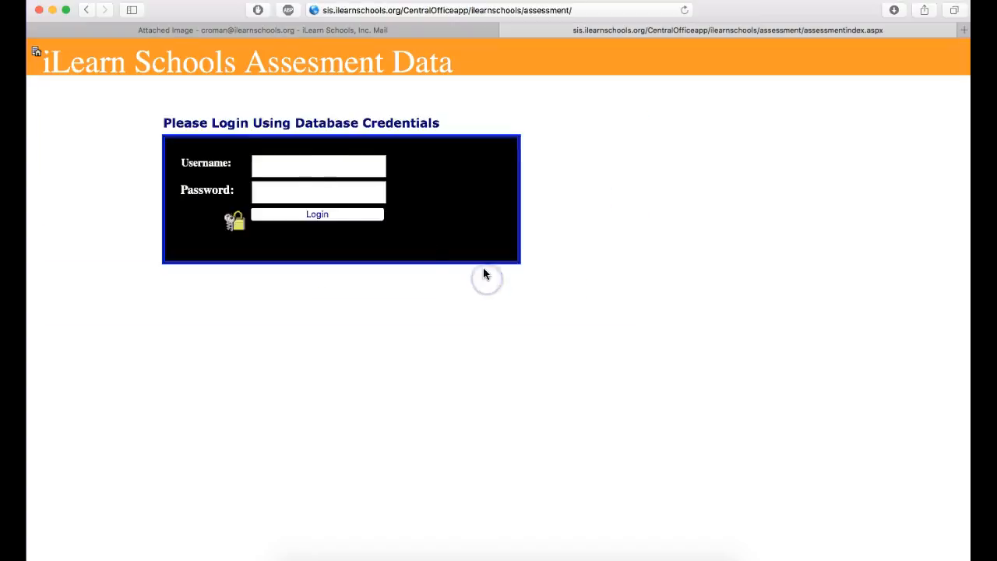
left_click(312, 161)
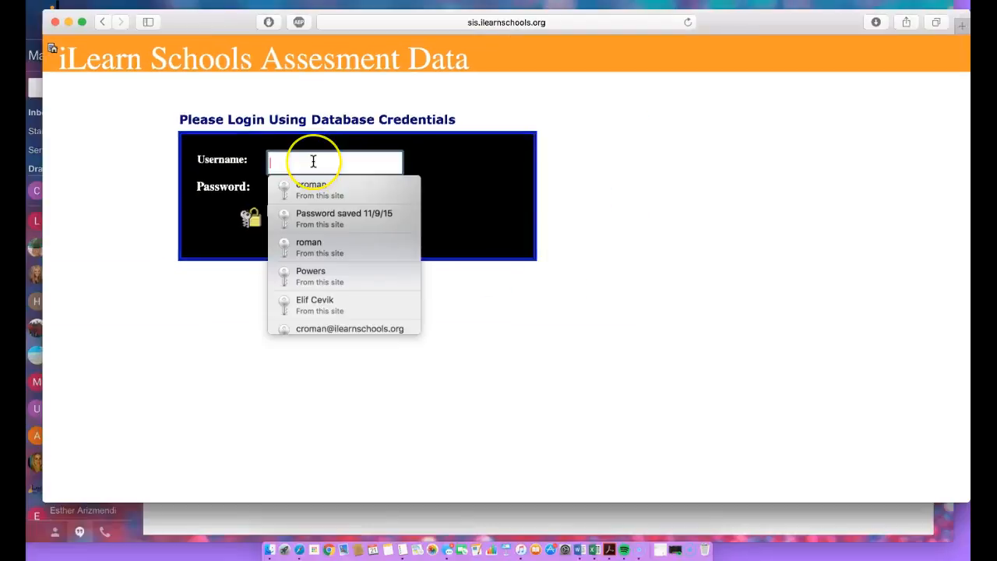
type("croman")
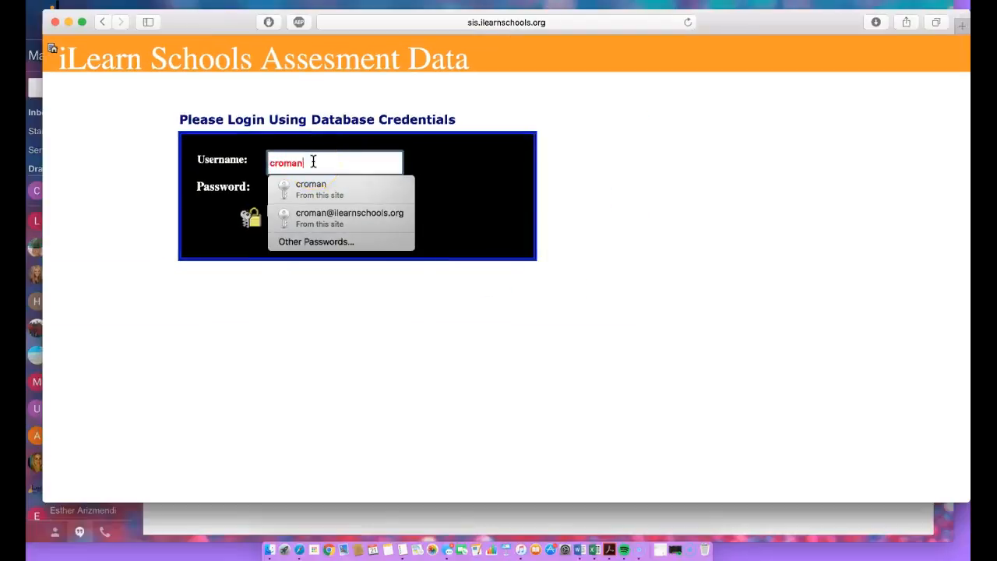
key("Tab")
type("*****")
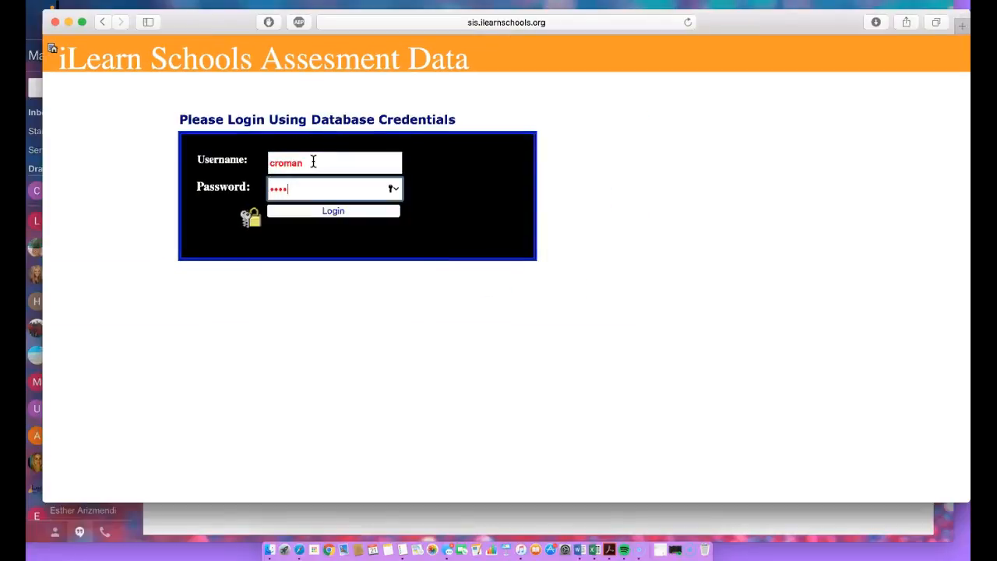
left_click(301, 215)
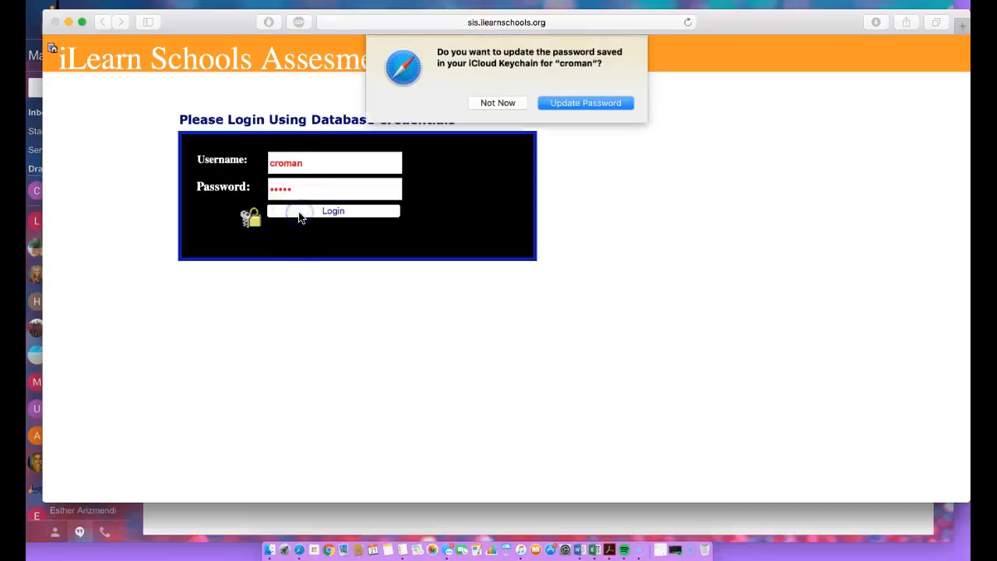
left_click(503, 104)
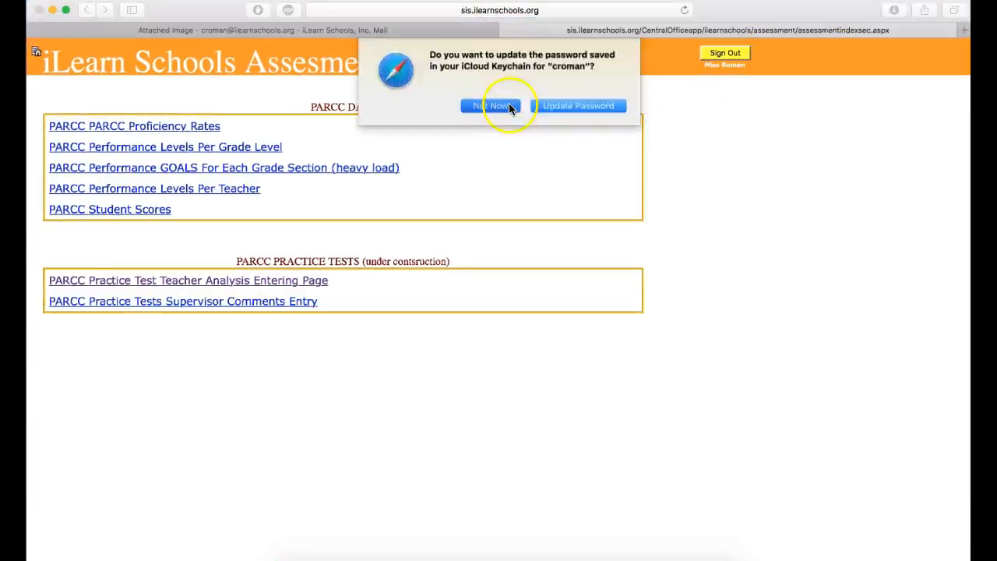
left_click(507, 104)
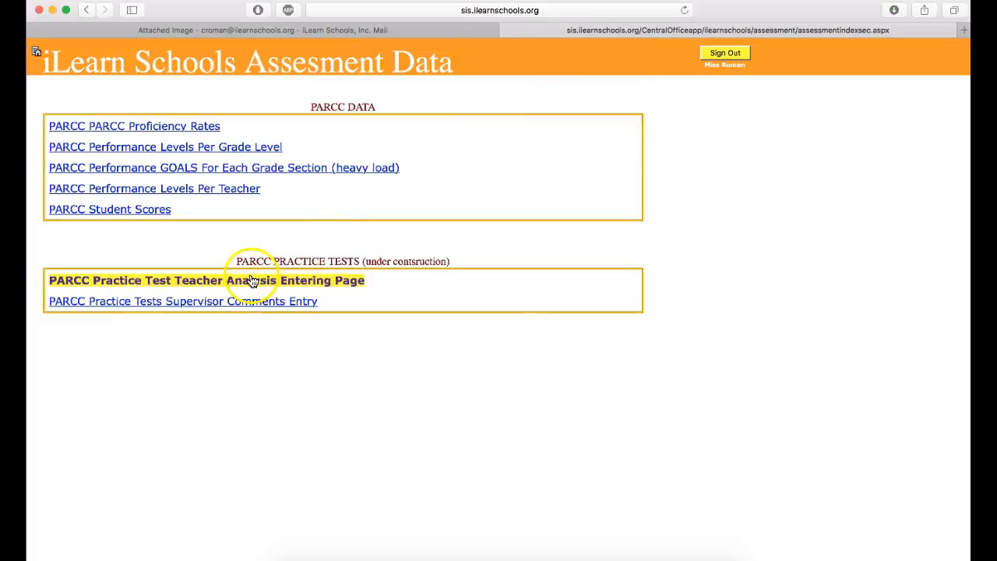
Open the PARCC Practice Test Teacher Analysis Entering Page and look through its list of Math standards.
left_click(322, 287)
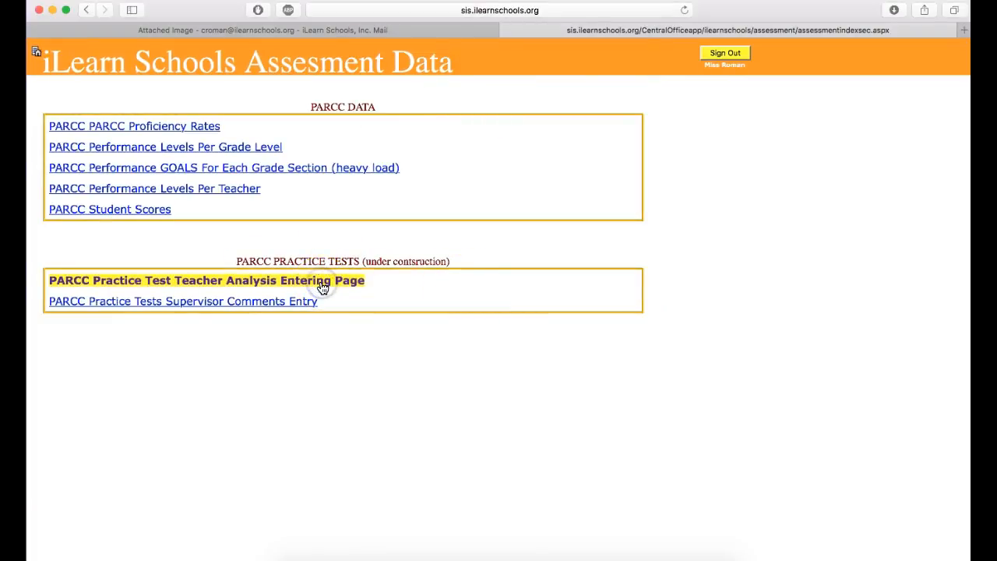
left_click(449, 262)
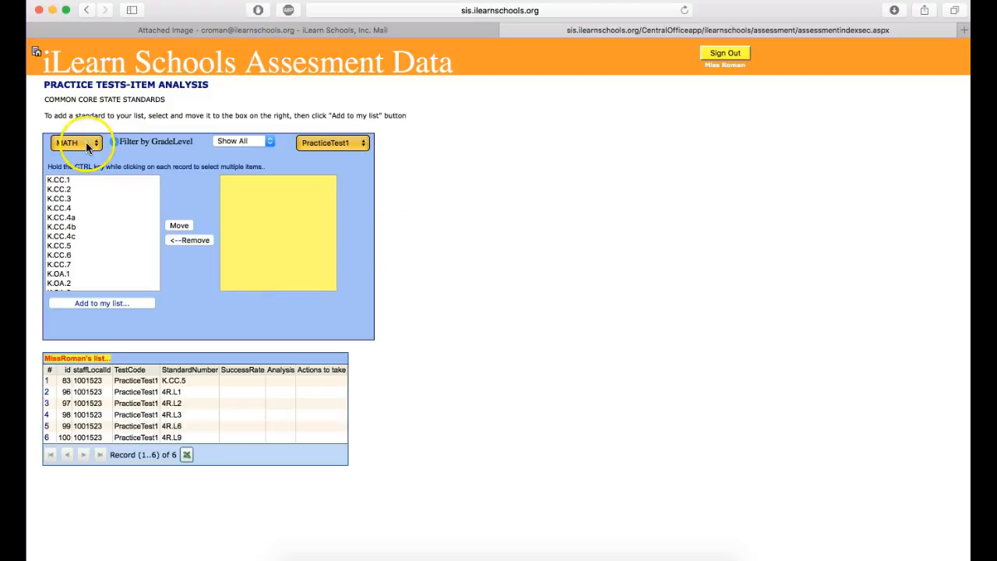
scroll(69, 244, "down", 2)
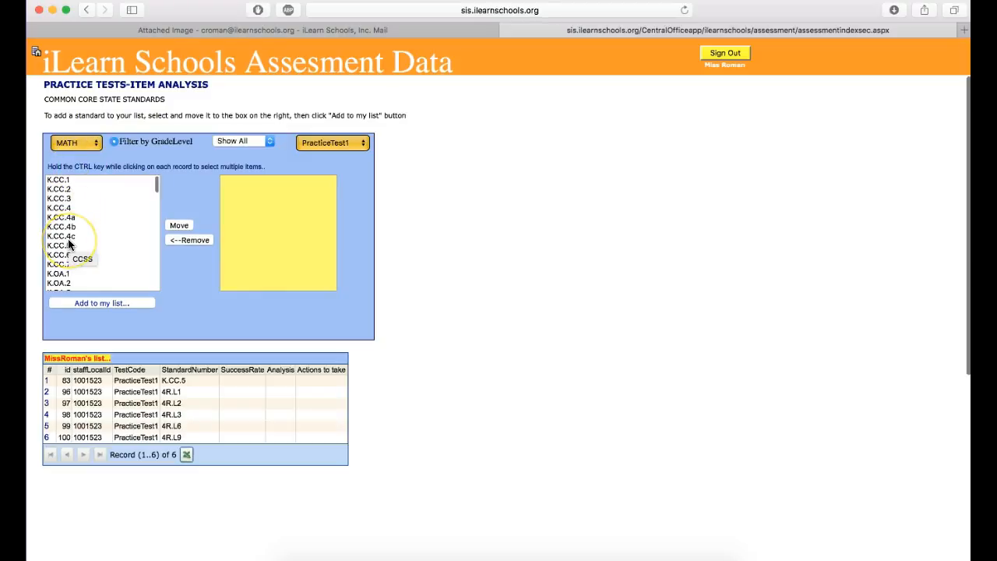
scroll(69, 244, "down", 20)
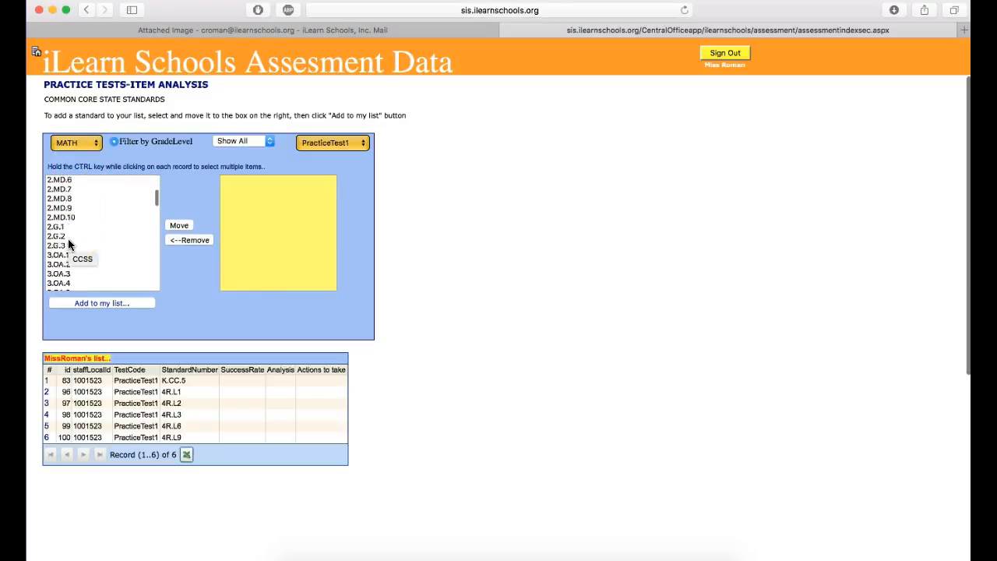
scroll(68, 244, "down", 10)
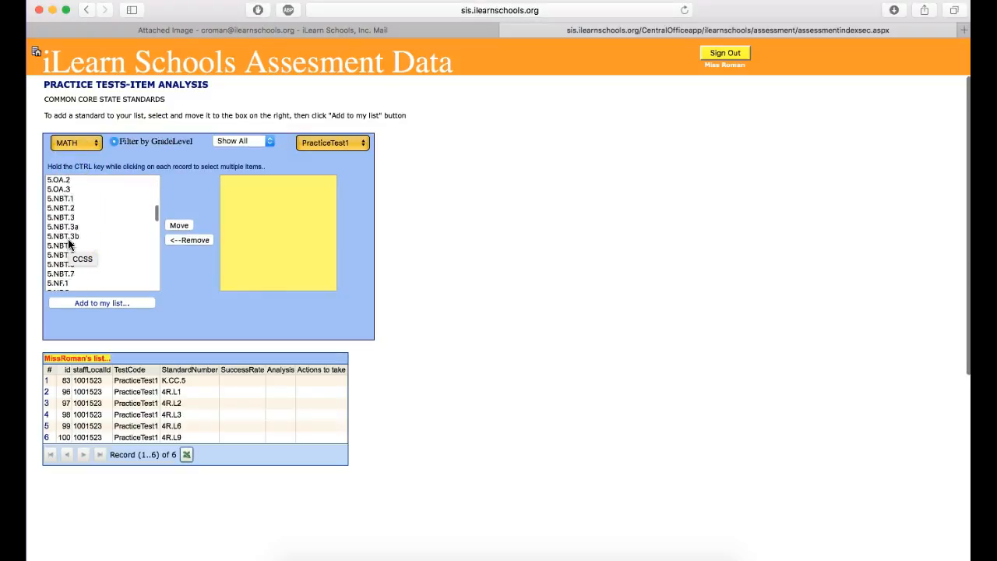
scroll(68, 245, "down", 10)
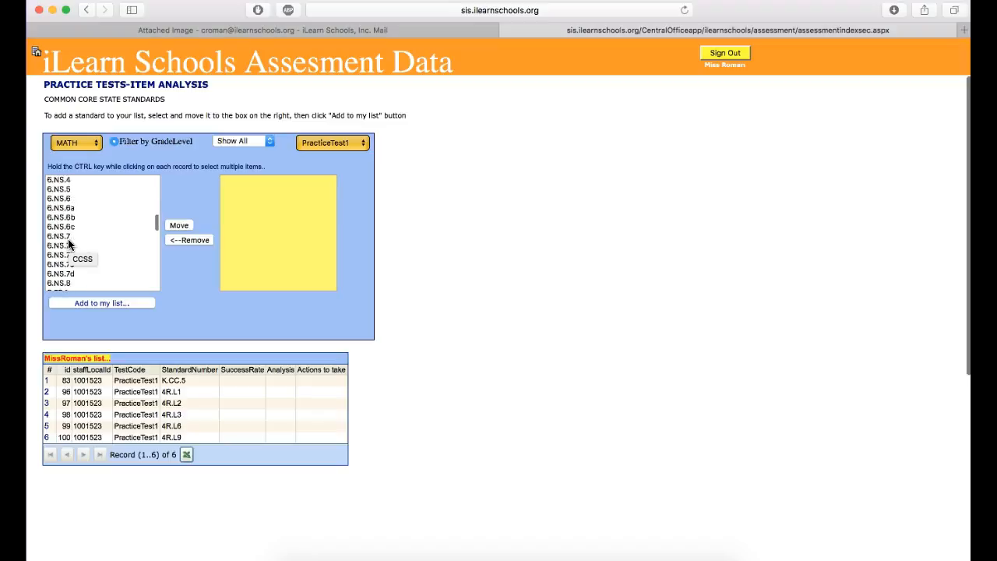
Switch the standards list to ELA and filter it by grade level 4.
left_click(78, 146)
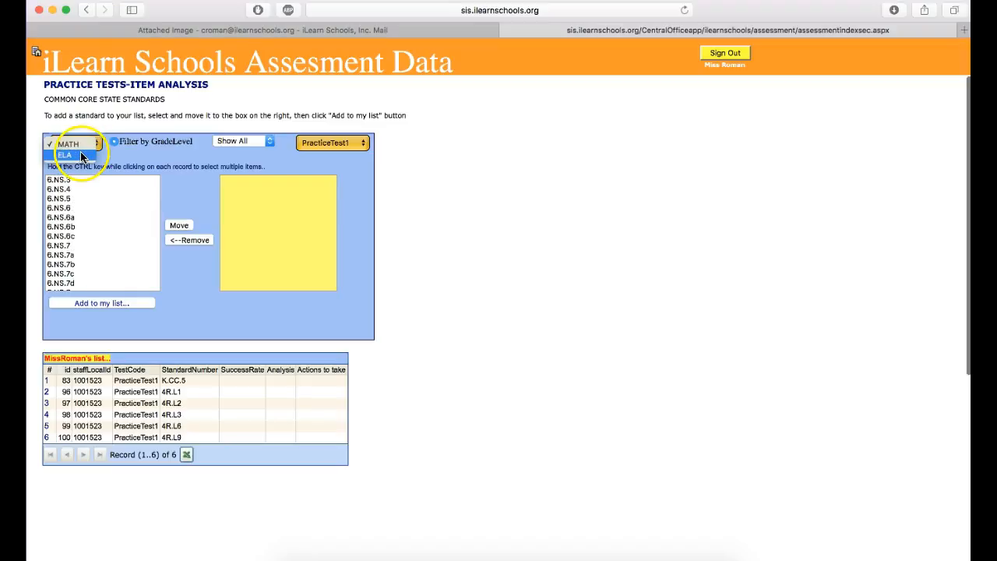
left_click(82, 156)
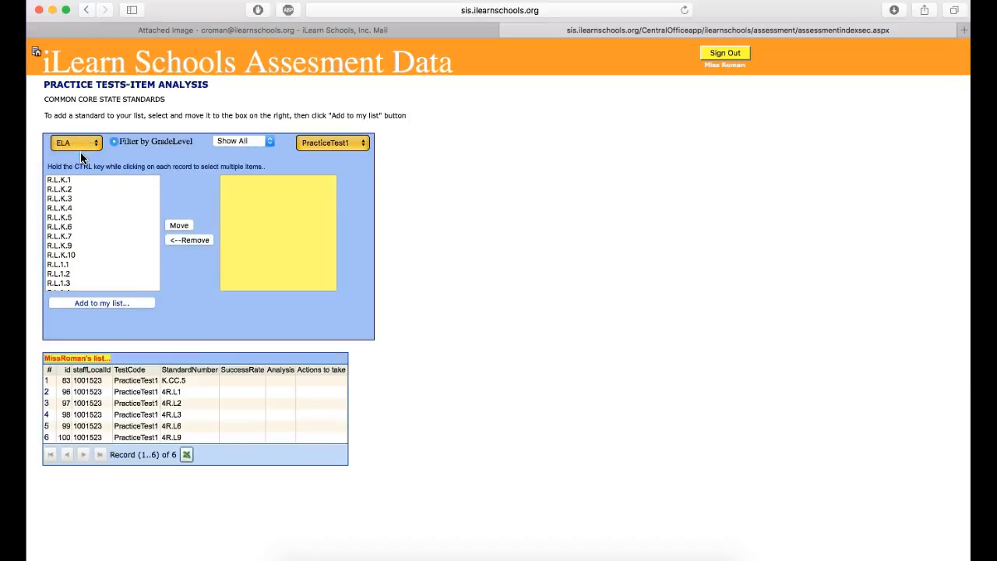
left_click(239, 143)
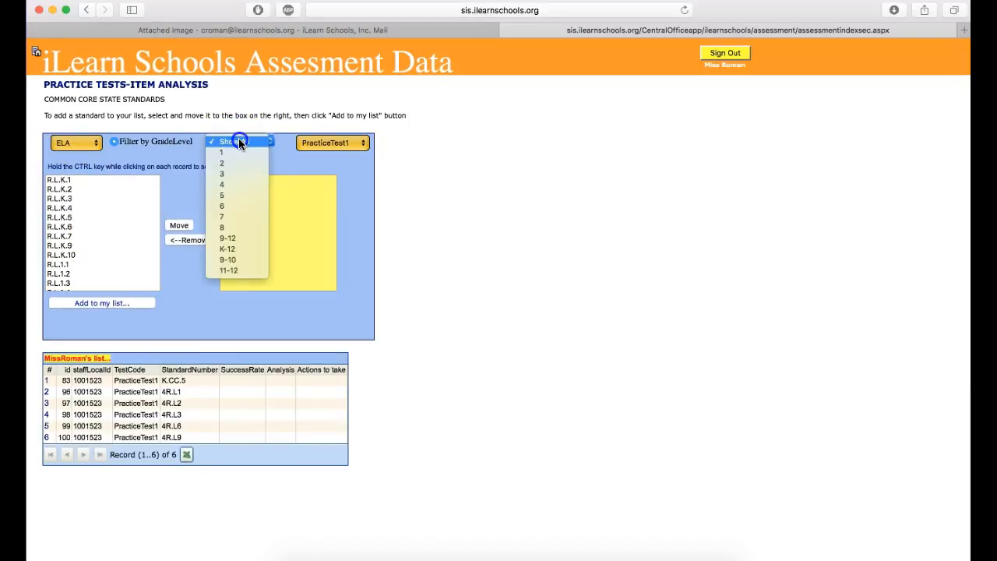
left_click(232, 185)
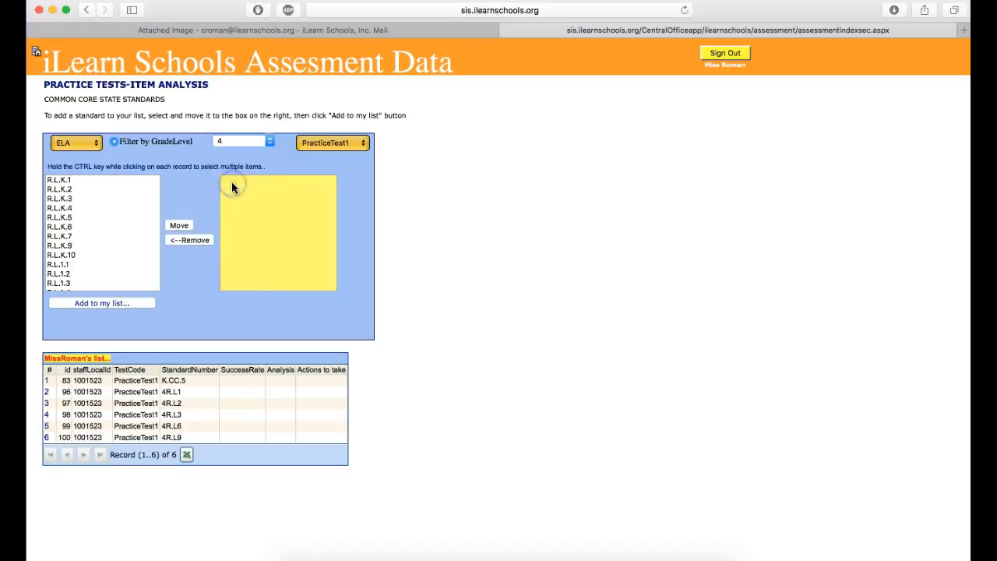
Move the standards R.L.4.1, R.L.4.2 and R.L.4.3 together into the yellow selection box.
scroll(99, 255, "down", 5)
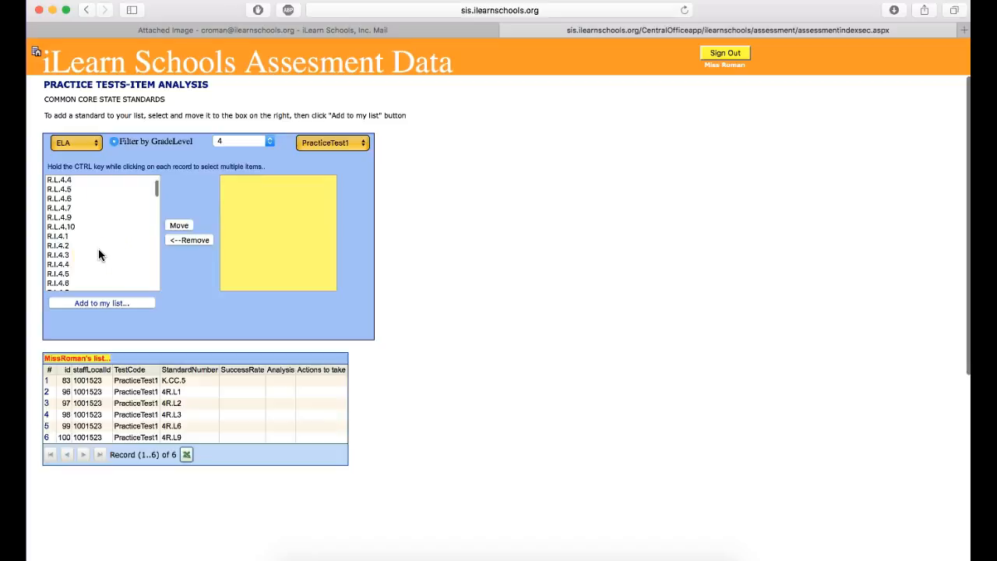
scroll(98, 255, "down", 1)
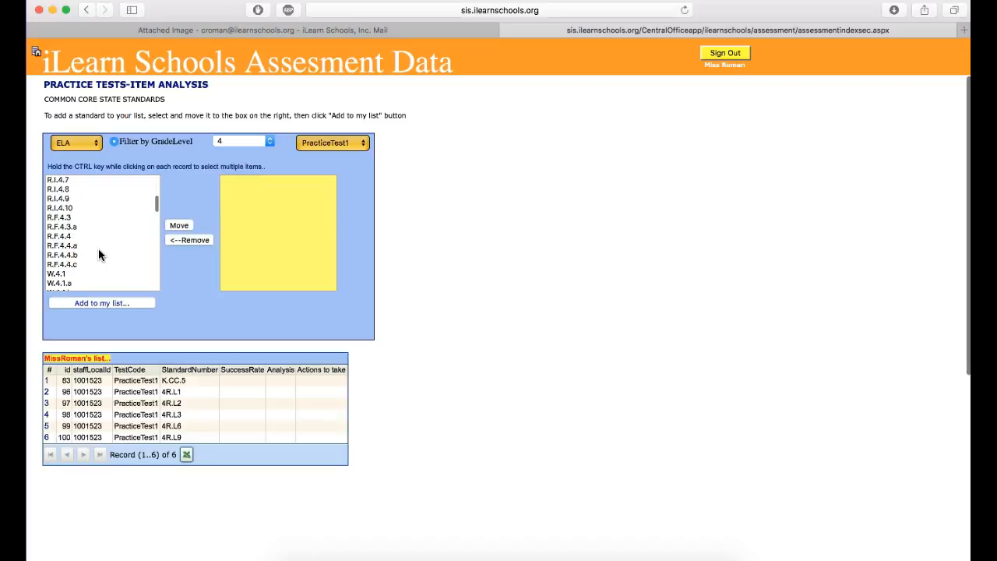
scroll(99, 253, "up", 4)
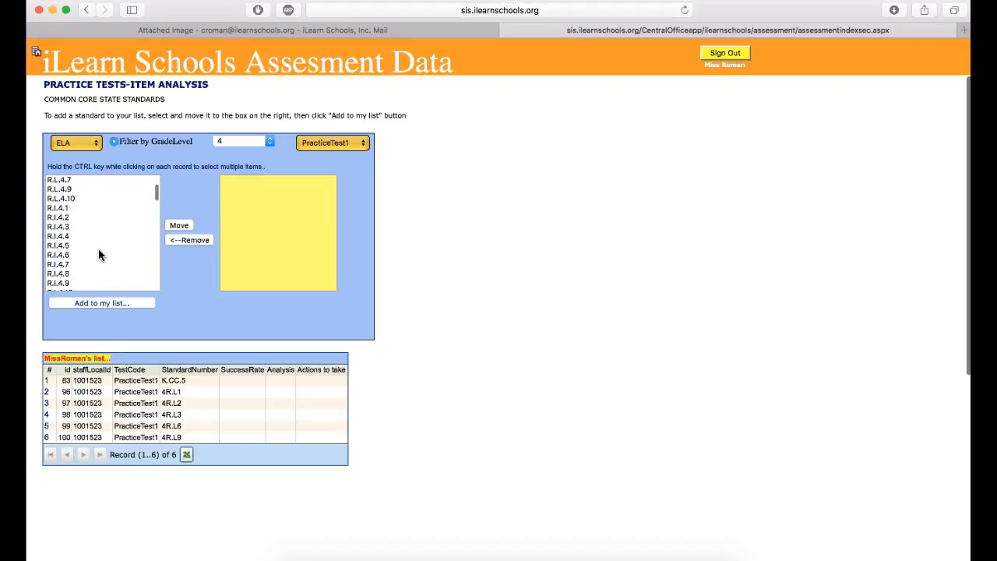
scroll(98, 249, "up", 2)
left_click(91, 211)
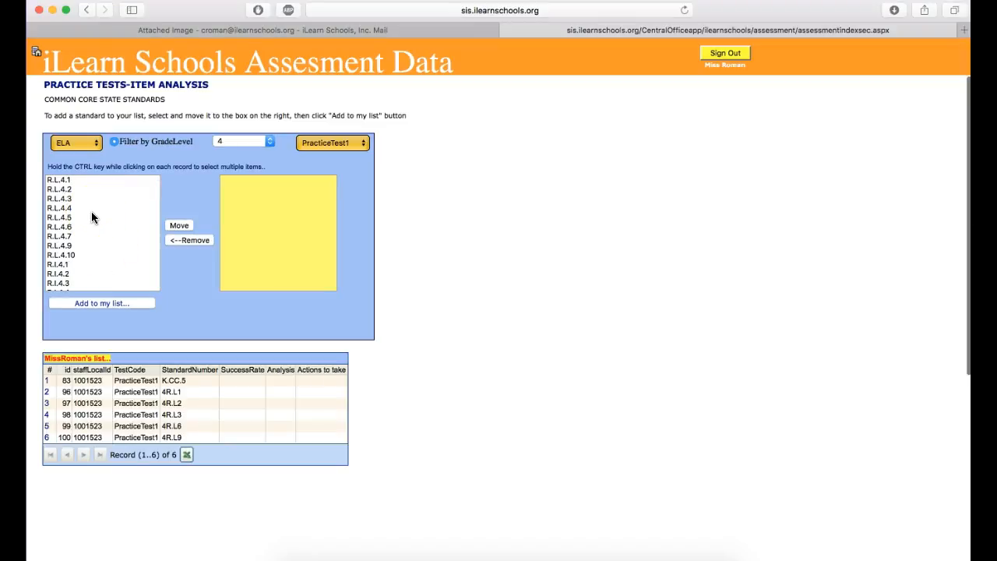
left_click(65, 180)
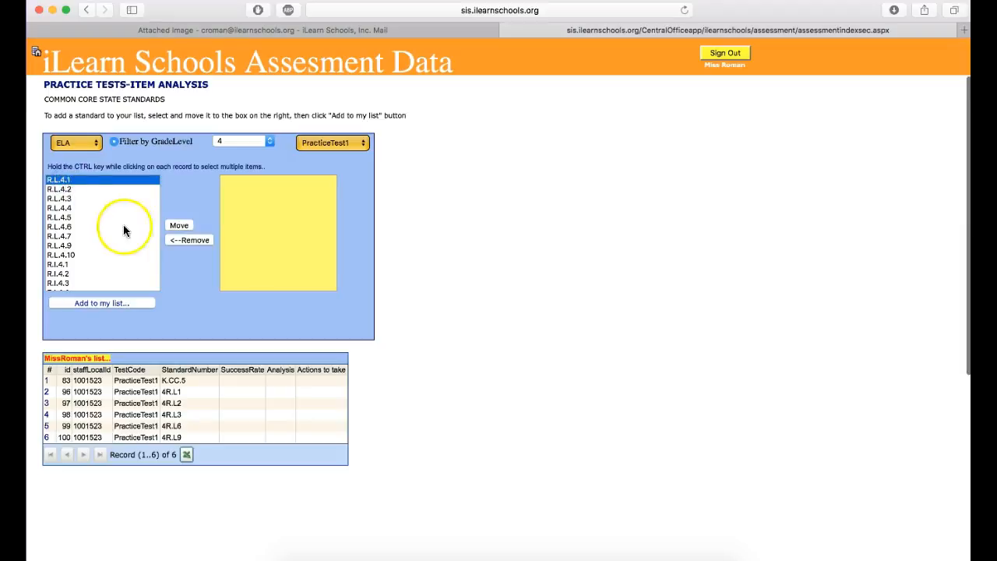
left_click(67, 190, "ctrl")
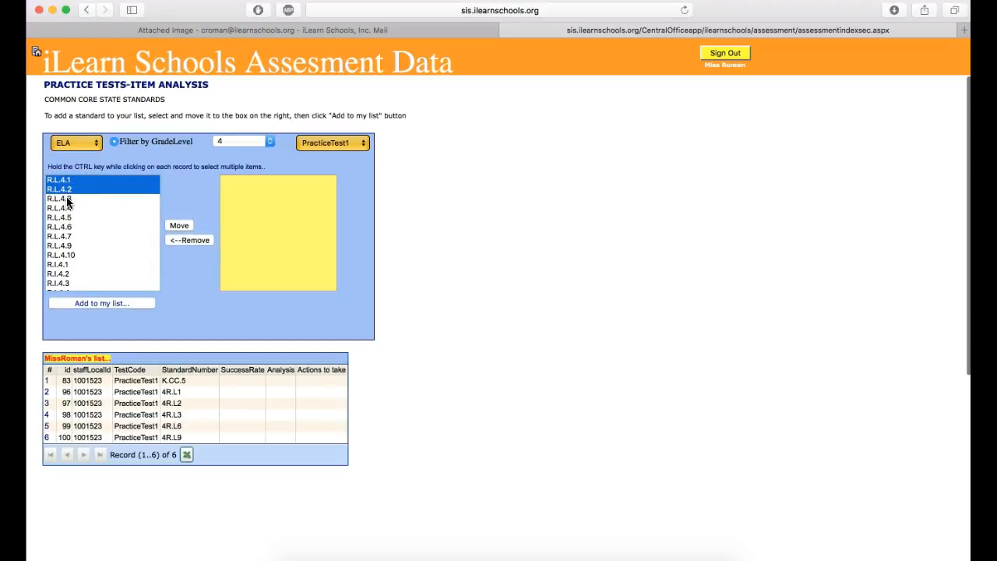
left_click(67, 199, "super")
left_click(67, 209, "super")
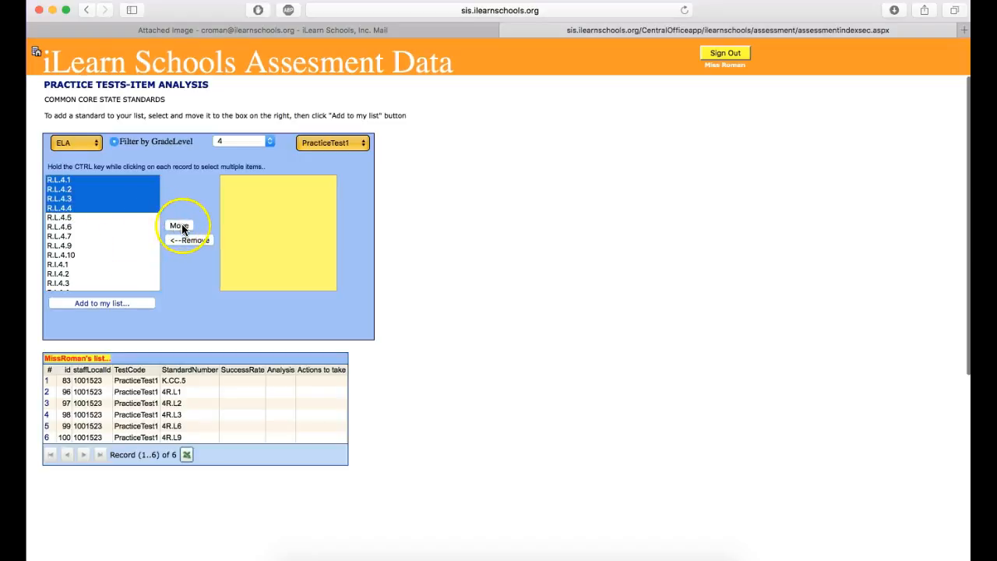
left_click(90, 181)
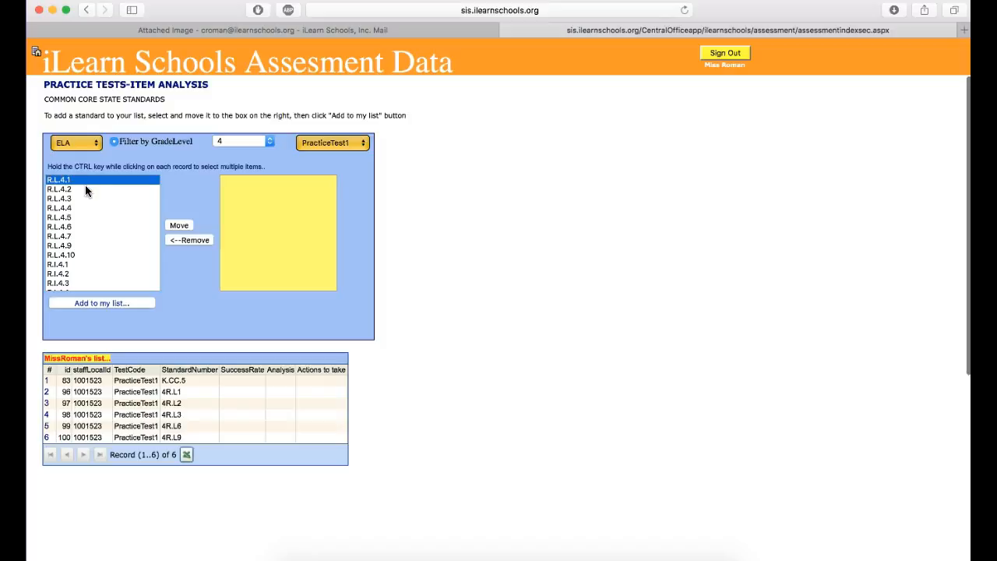
left_click(81, 189, "super")
left_click(78, 200, "super")
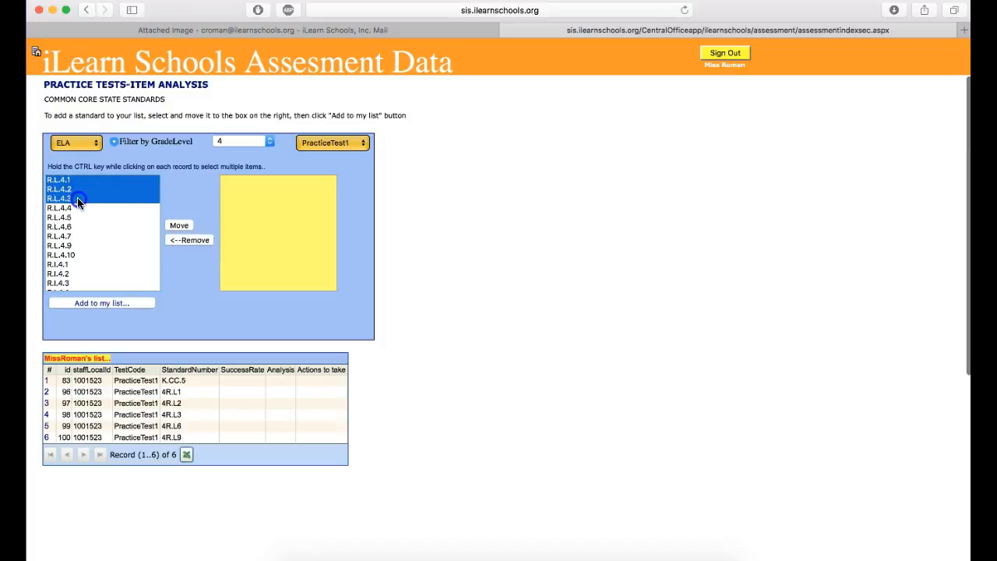
left_click(179, 225)
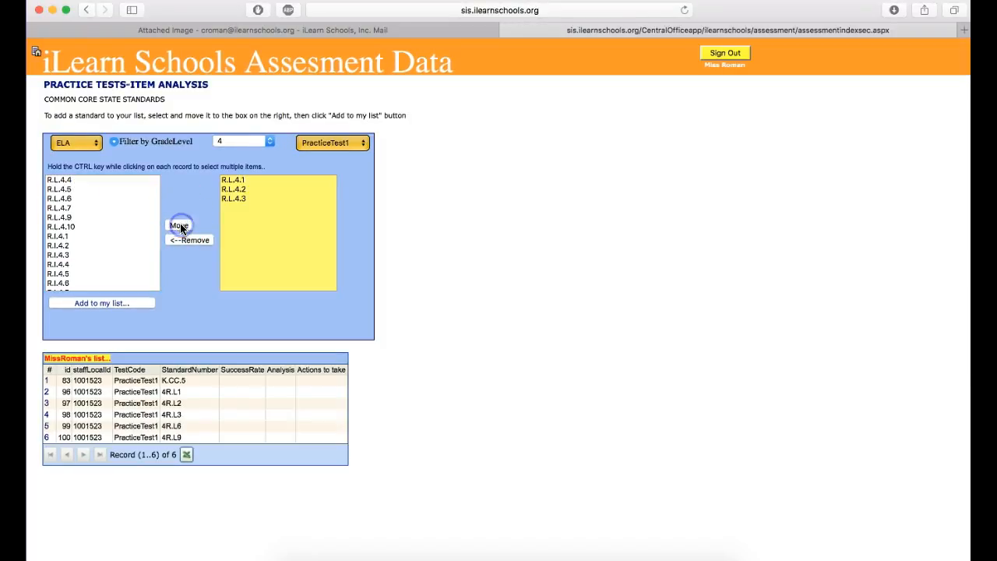
Move the standards R.I.4.1 and R.I.4.7 into the yellow selection box as well.
left_click(62, 228)
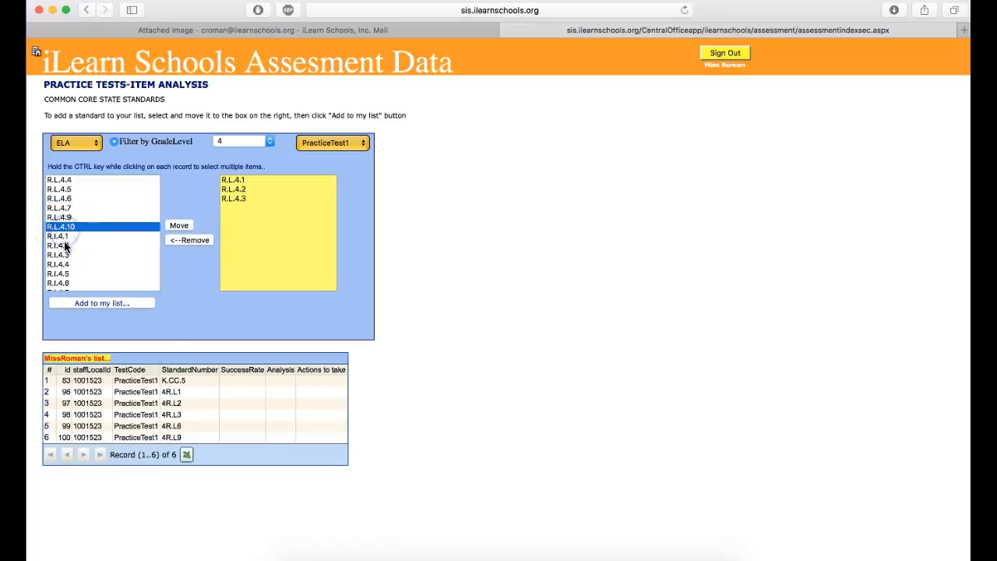
left_click(64, 237)
left_click(179, 225)
scroll(96, 264, "down", 2)
left_click(63, 255)
left_click(179, 225)
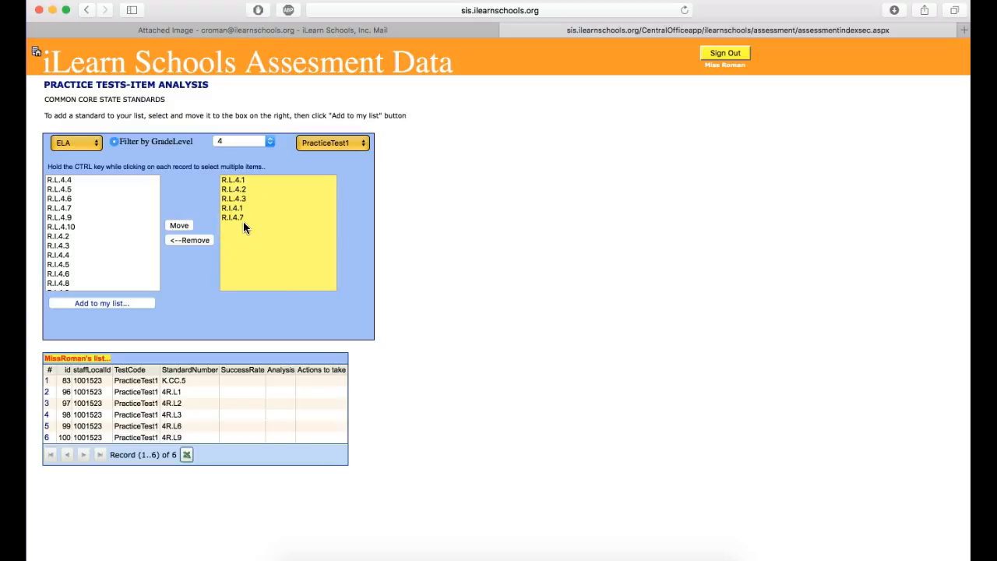
Add the selected PracticeTest1 standards to the teacher's own list and review the list's entries.
scroll(243, 226, "down", 1)
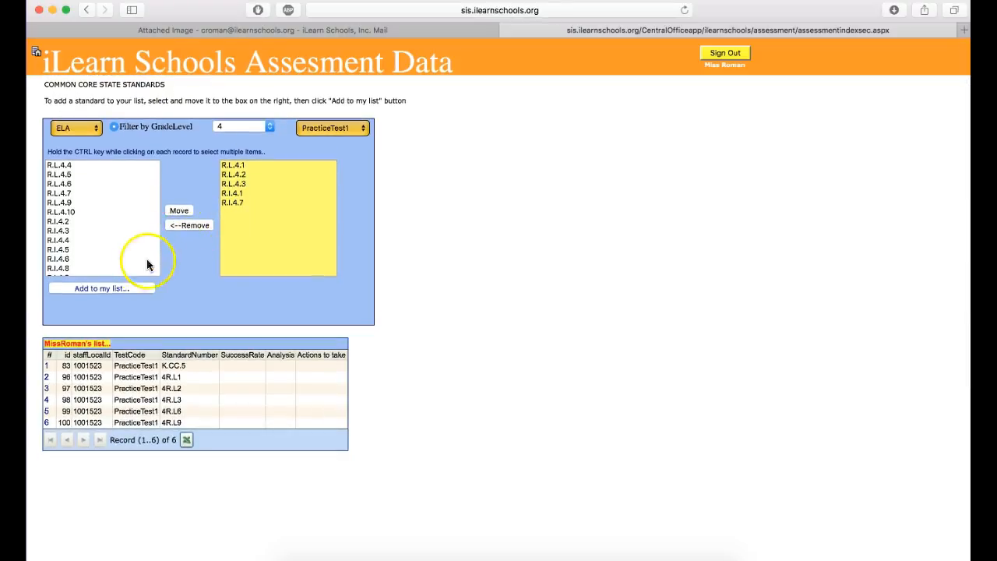
left_click(123, 290)
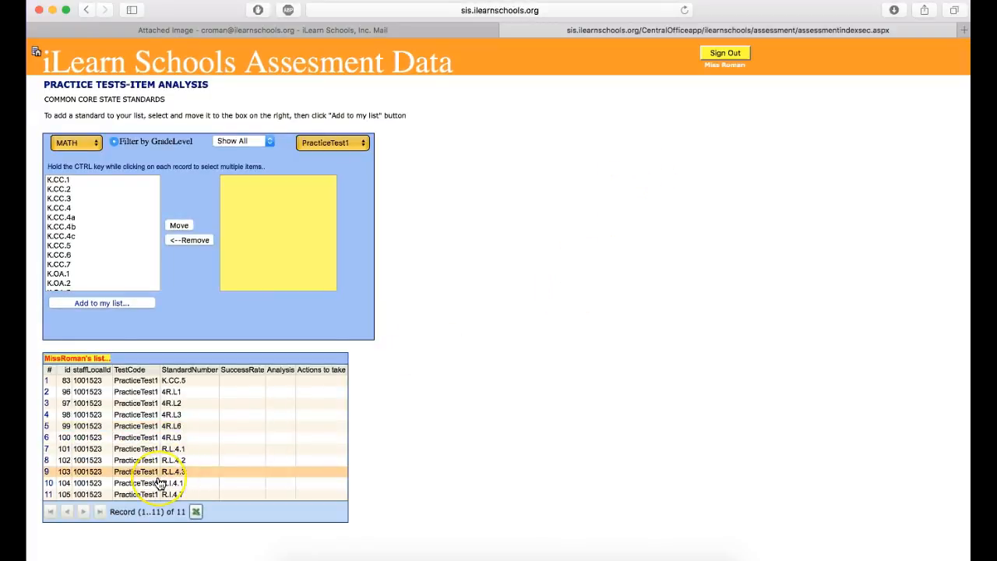
scroll(160, 483, "down", 2)
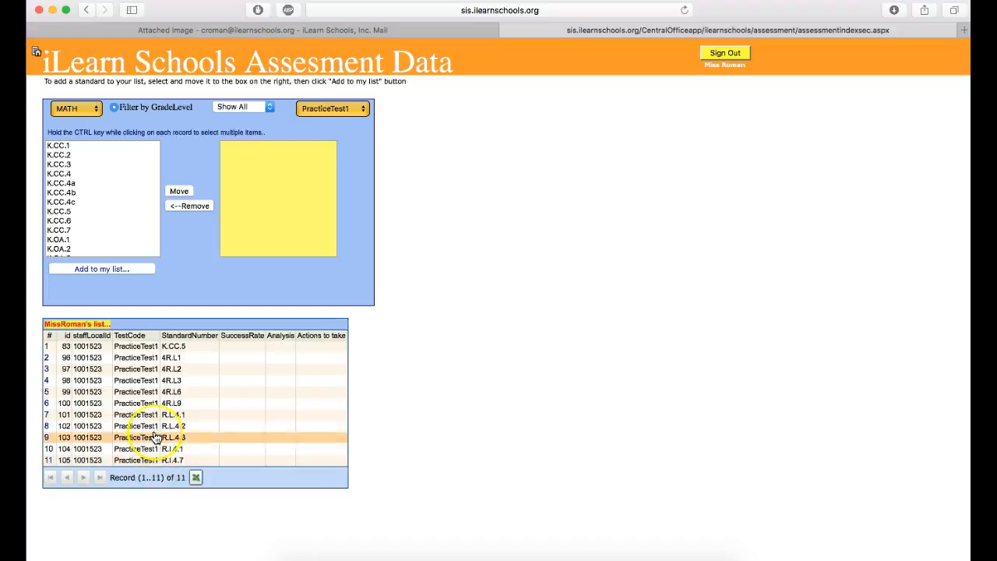
scroll(158, 437, "down", 2)
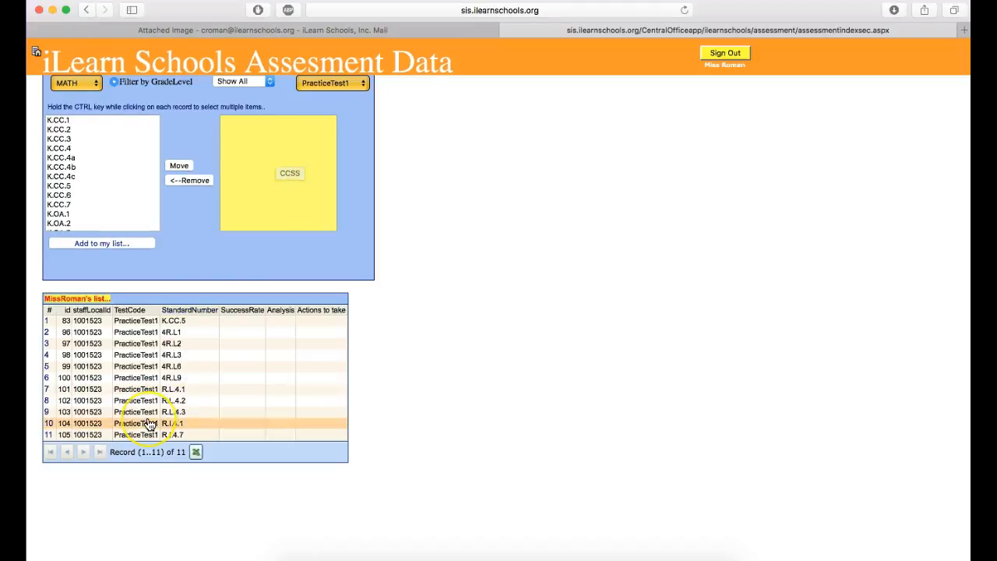
scroll(151, 413, "down", 1)
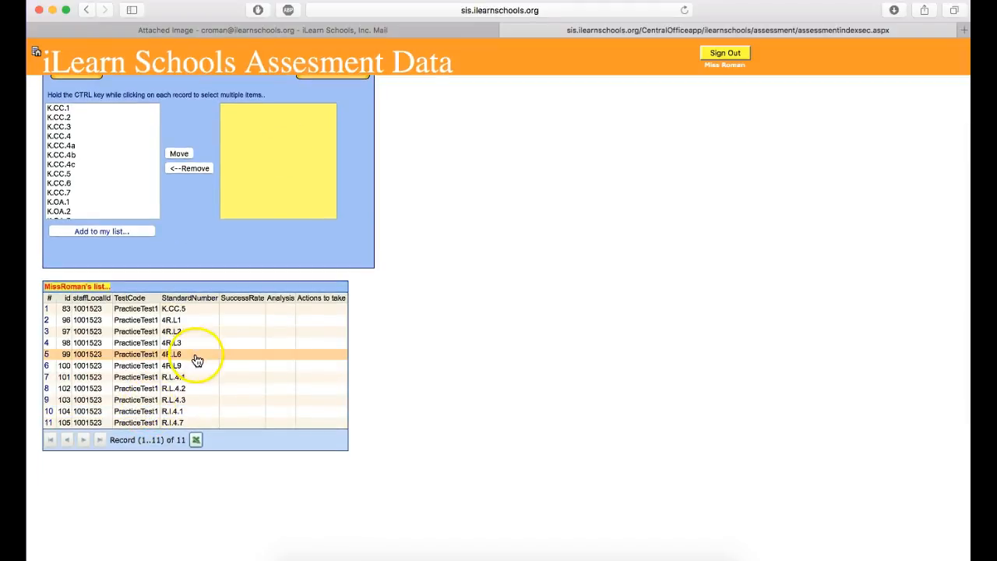
Open the R.L.4.1 entry of the teacher's PracticeTest1 list for editing.
scroll(194, 362, "up", 1)
scroll(193, 363, "up", 1)
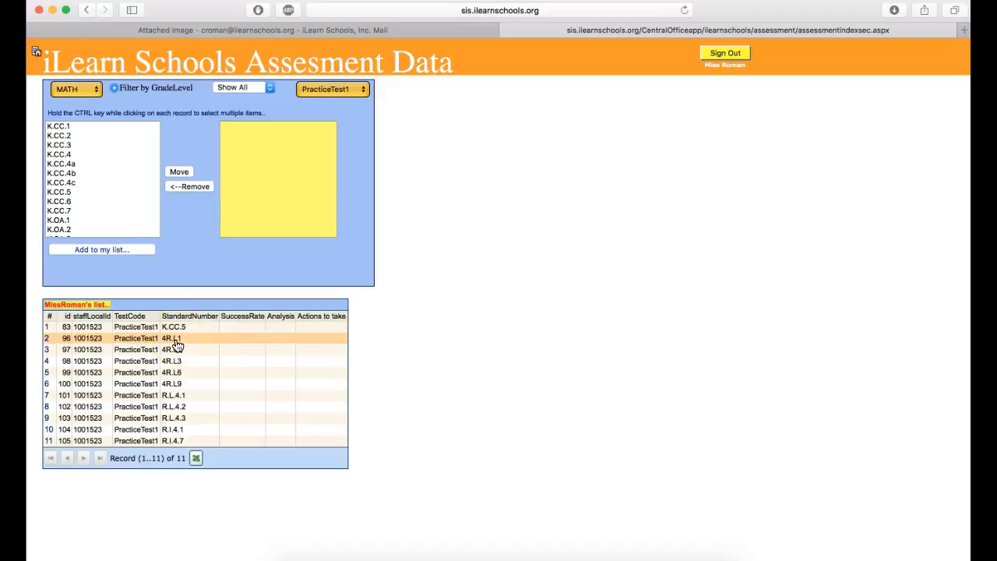
scroll(166, 379, "down", 2)
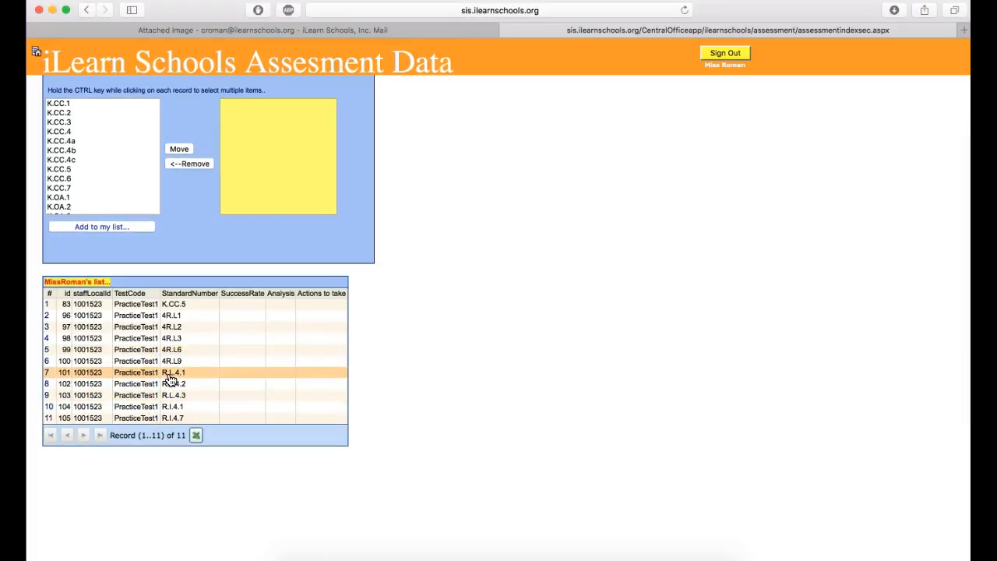
left_click(170, 378)
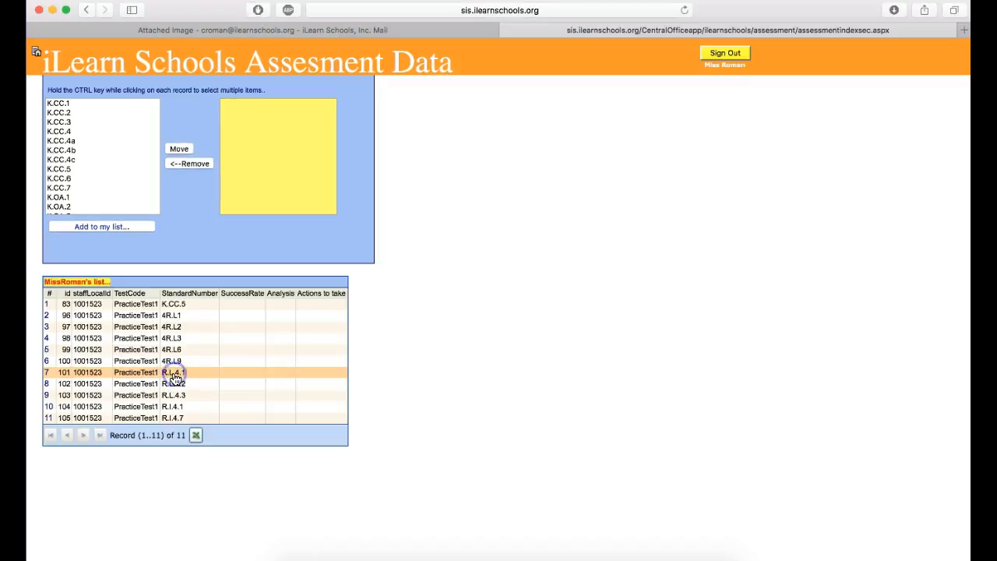
left_click(134, 376)
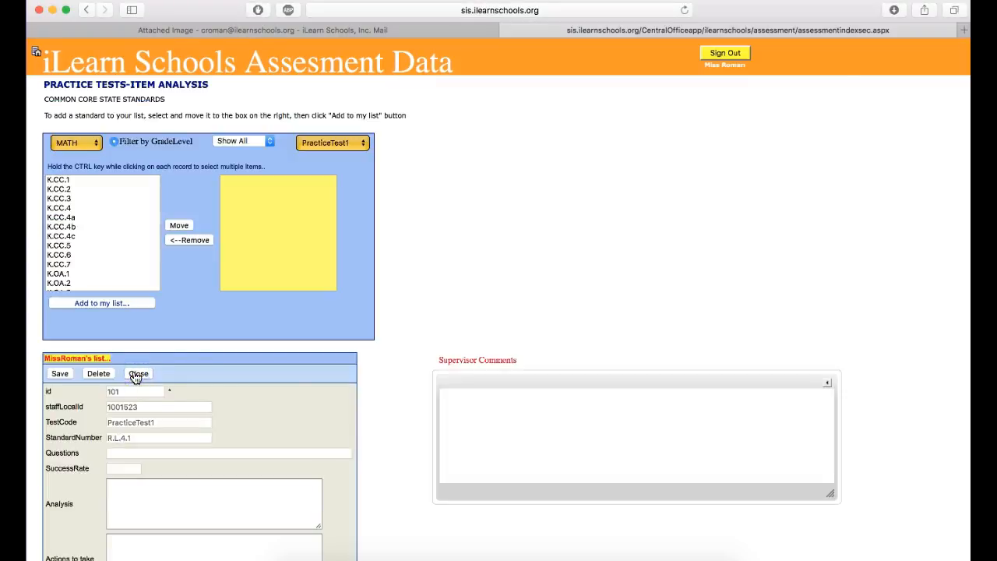
scroll(267, 366, "down", 2)
scroll(268, 366, "down", 3)
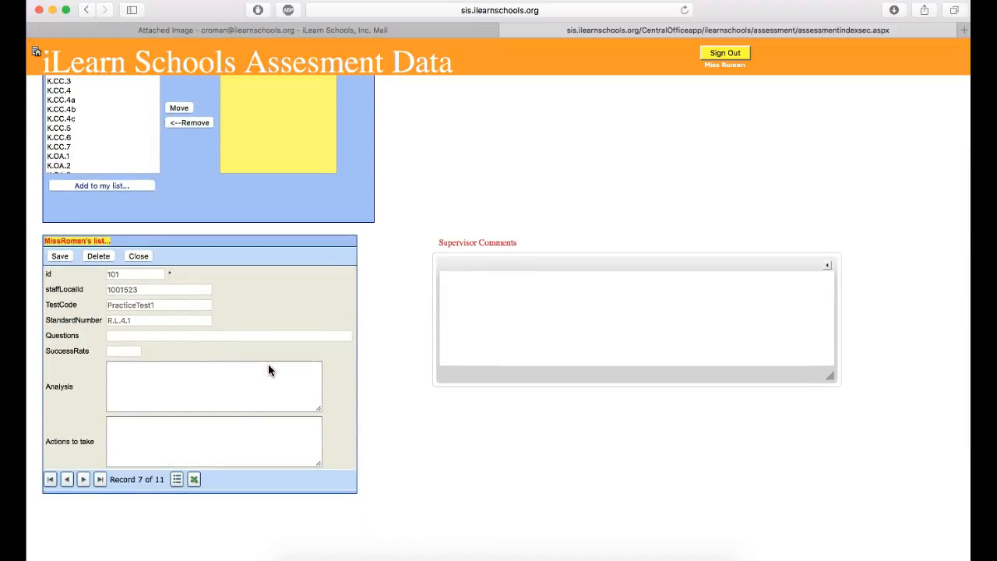
Enter 1,10,16,18 as the question numbers for standard R.L.4.1.
left_click(119, 335)
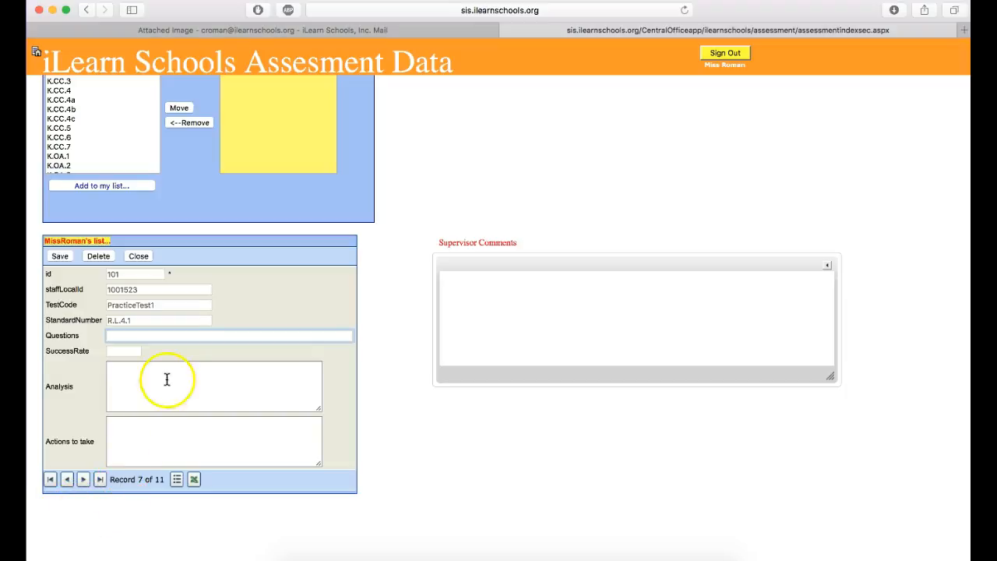
scroll(174, 350, "down", 2)
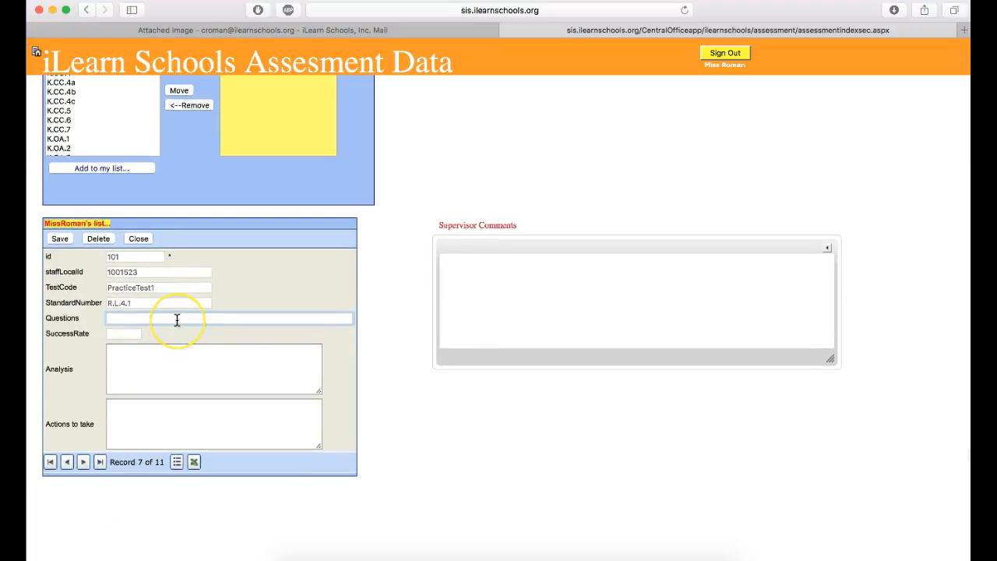
type("1,10,16,18")
left_click(125, 306)
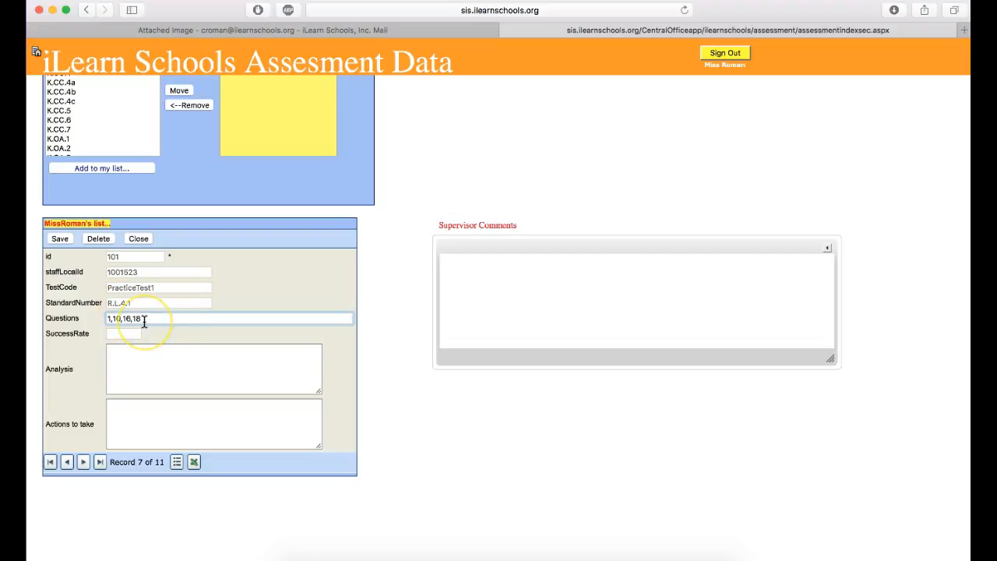
Set the success rate of standard R.L.4.1 to 55, without a percent sign.
left_click(132, 335)
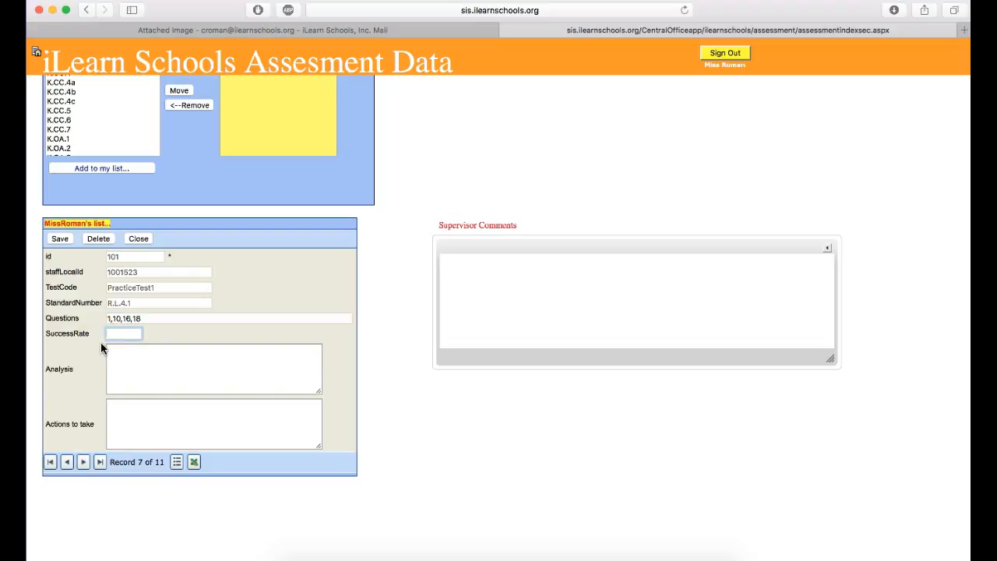
type("55")
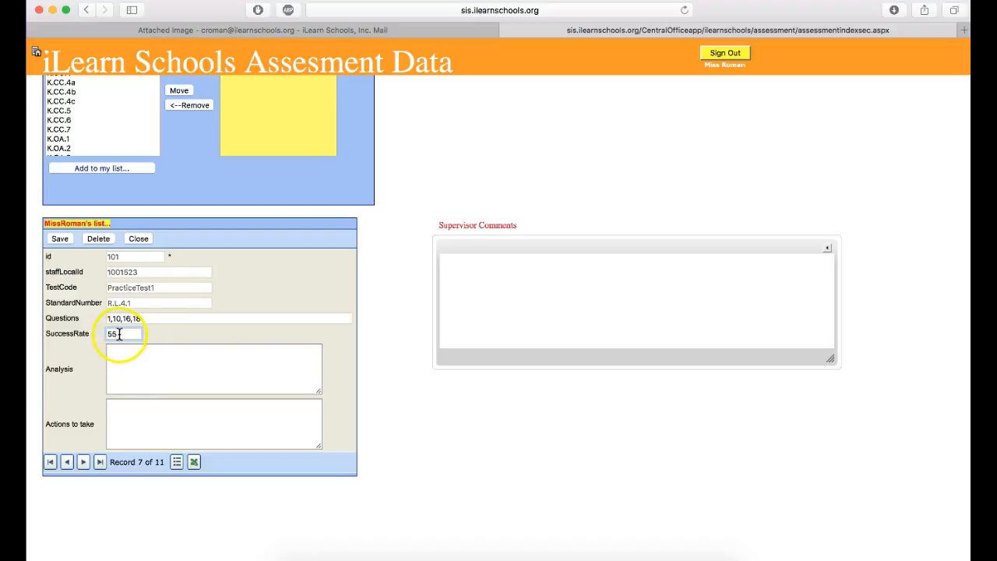
type("%")
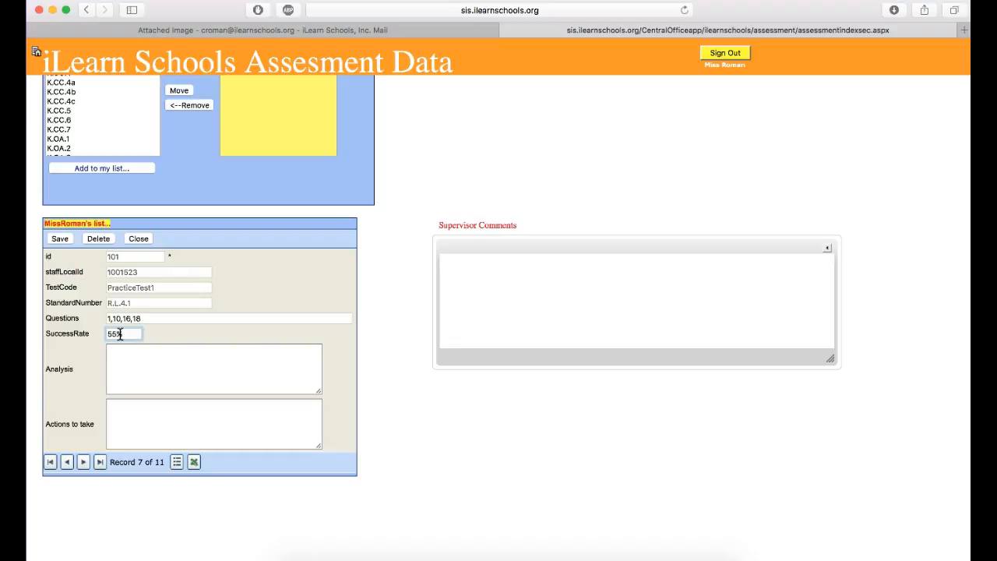
key("BackSpace")
key("Tab")
left_click(121, 352)
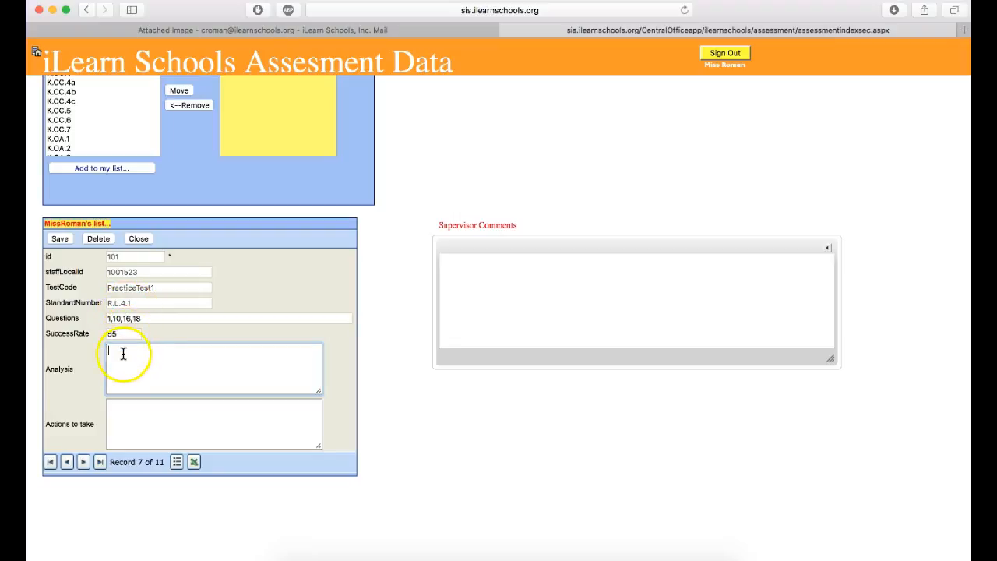
left_click(141, 317)
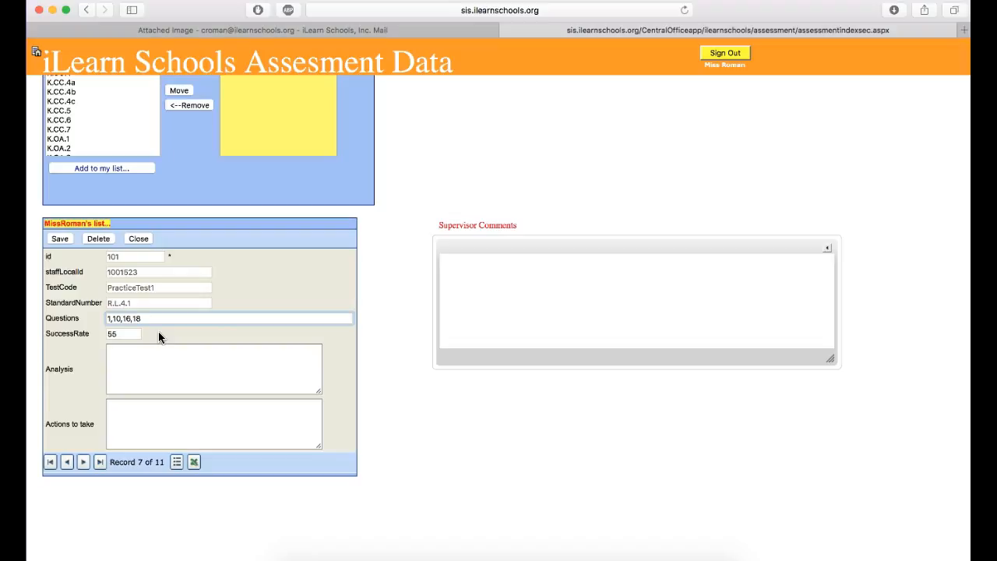
Switch to the 1332_001.pdf attachment in Gmail and examine how the sample action plan describes the areas to improve on.
left_click(148, 356)
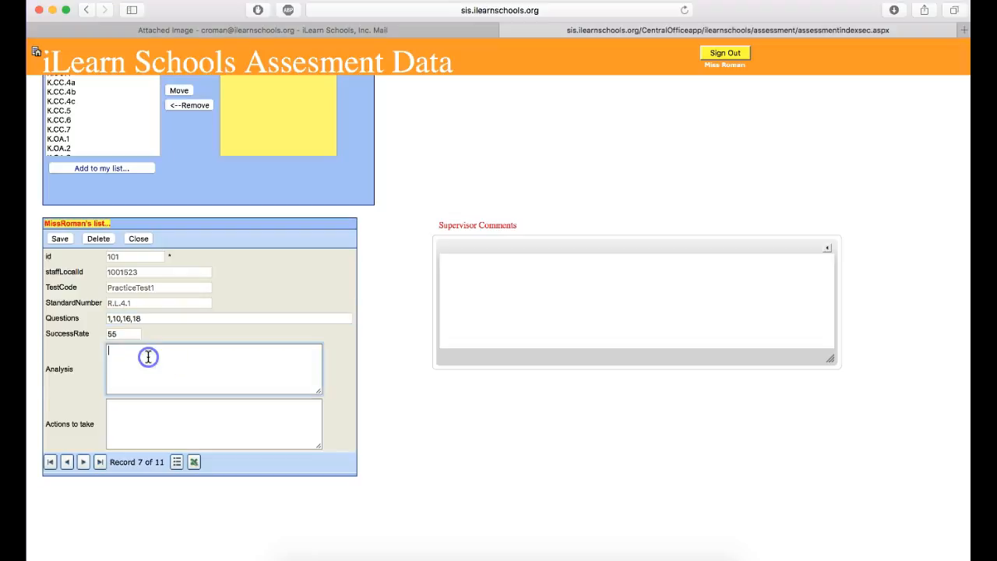
left_click(356, 28)
scroll(399, 173, "down", 2)
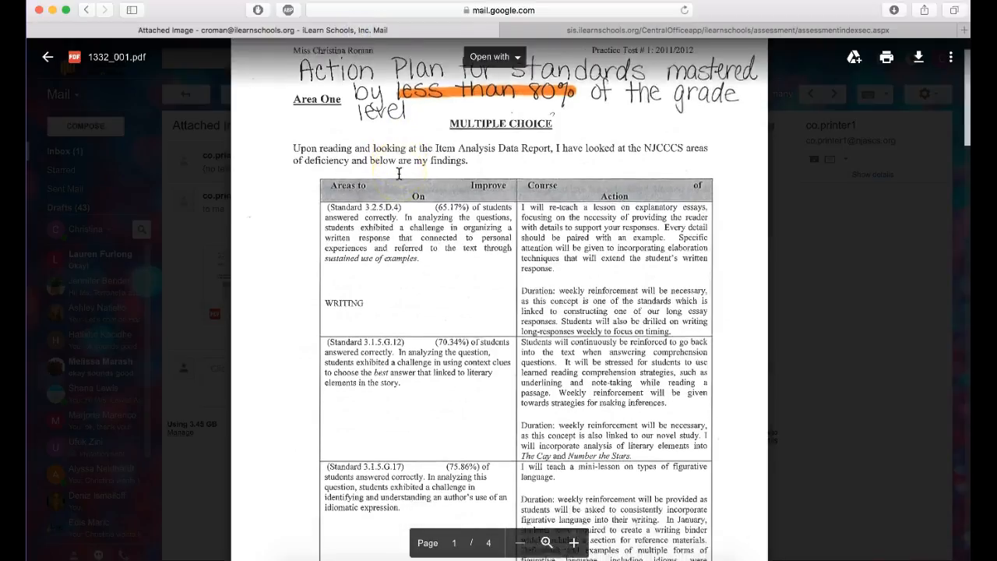
scroll(420, 210, "up", 1)
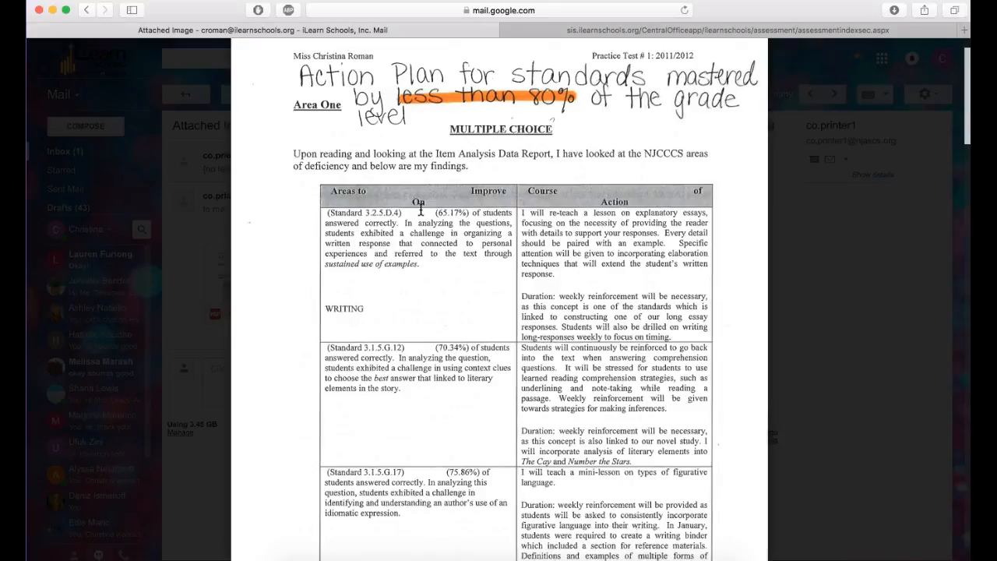
scroll(416, 284, "down", 3)
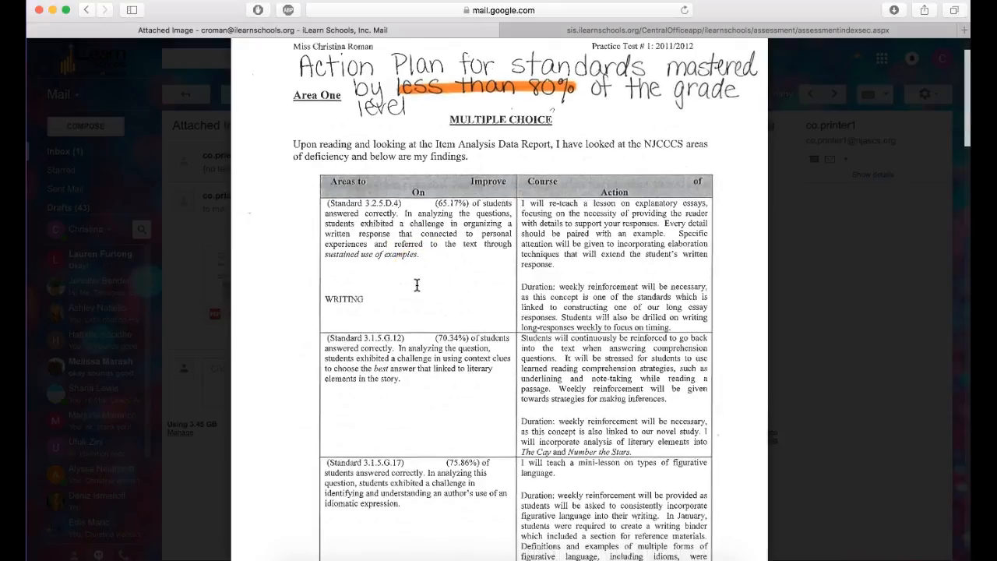
scroll(416, 285, "down", 2)
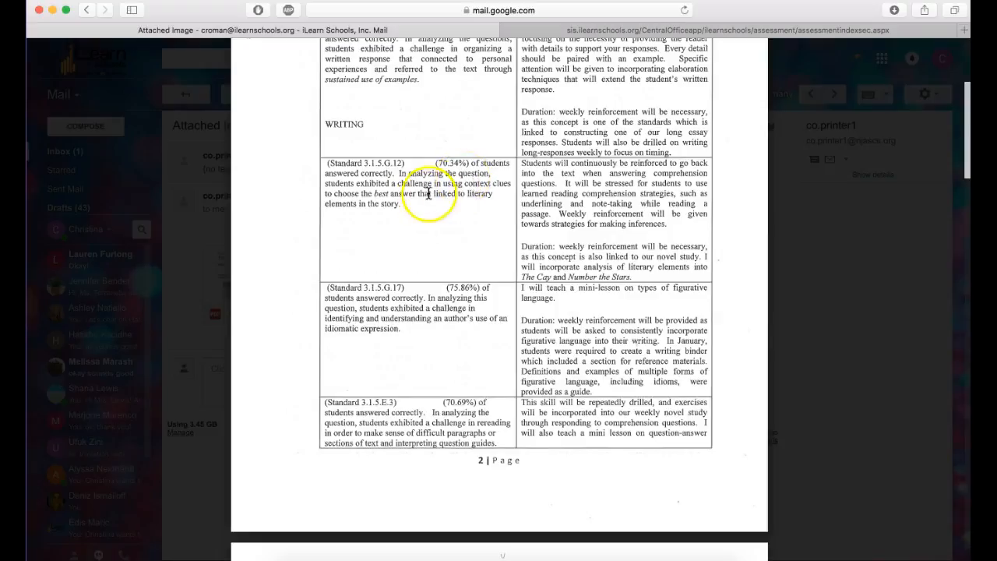
scroll(409, 198, "down", 2)
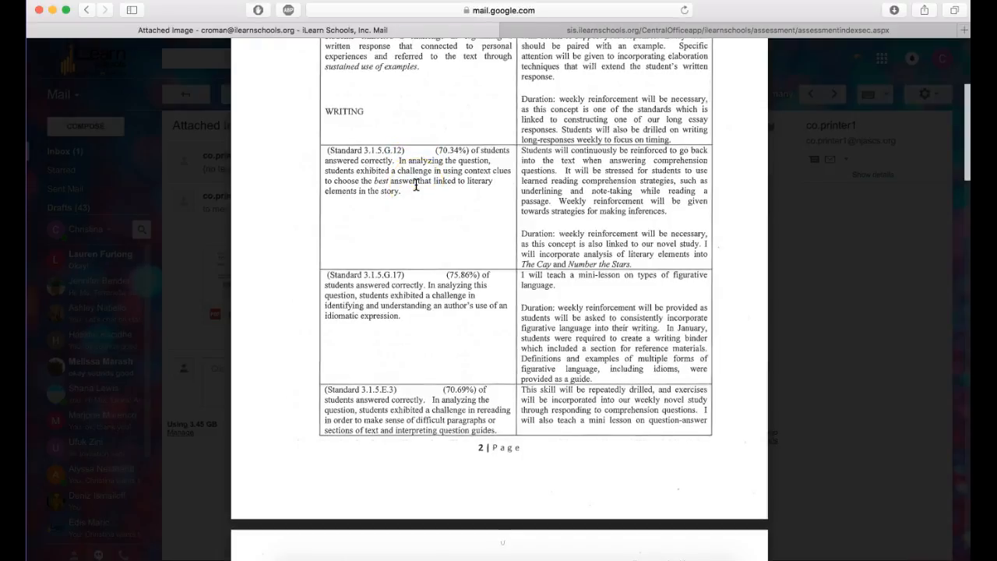
Back in the assessment site, enter the analysis "Students had difficulty using the appropriate context clues to identify the best choice for the answer.".
left_click(600, 30)
left_click(196, 368)
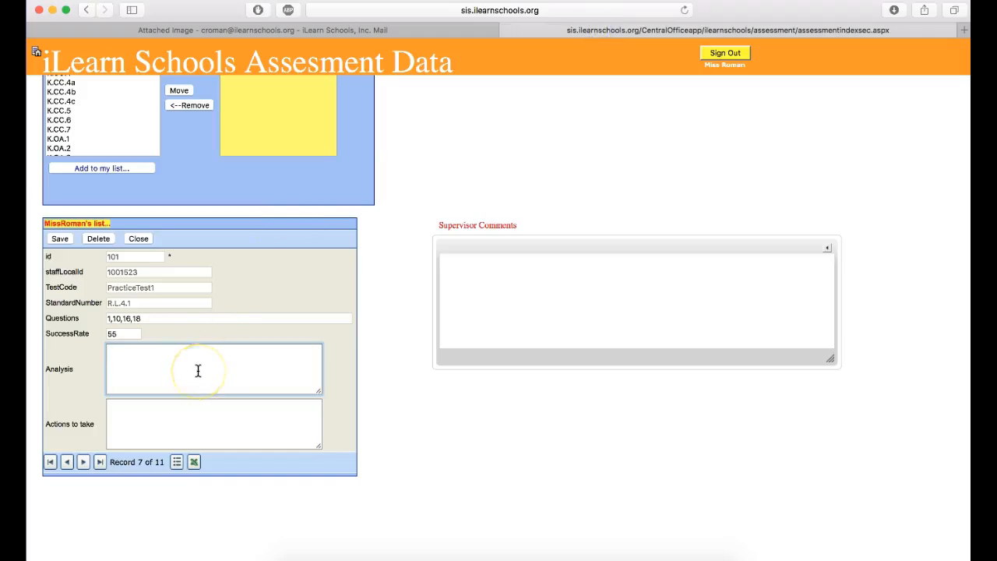
type("Students had difficulty using the appropriate context clues to identify the best choice ")
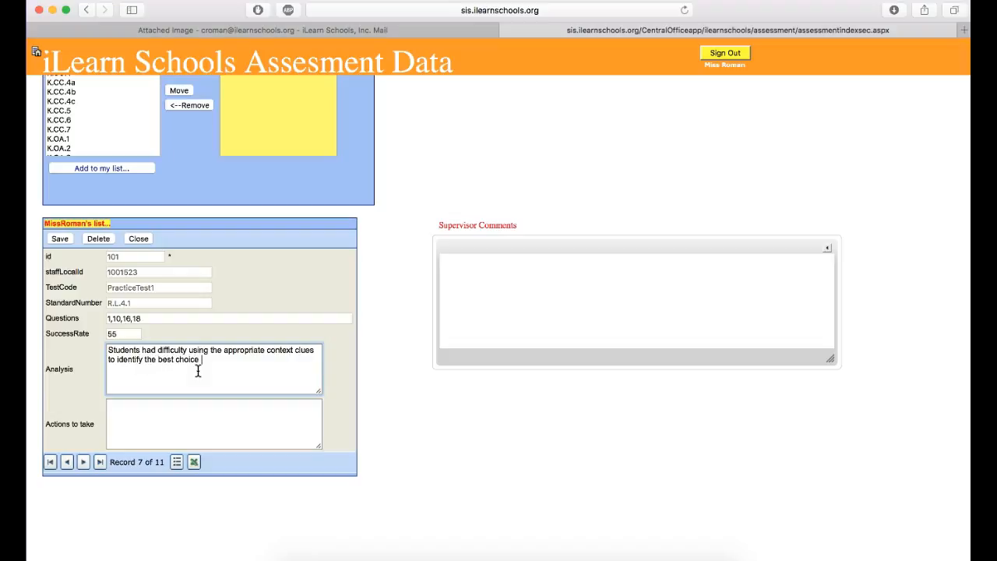
type(". for the answer.")
Consult the course of action column of the sample plan in Gmail and return to the record's actions to take.
left_click(182, 406)
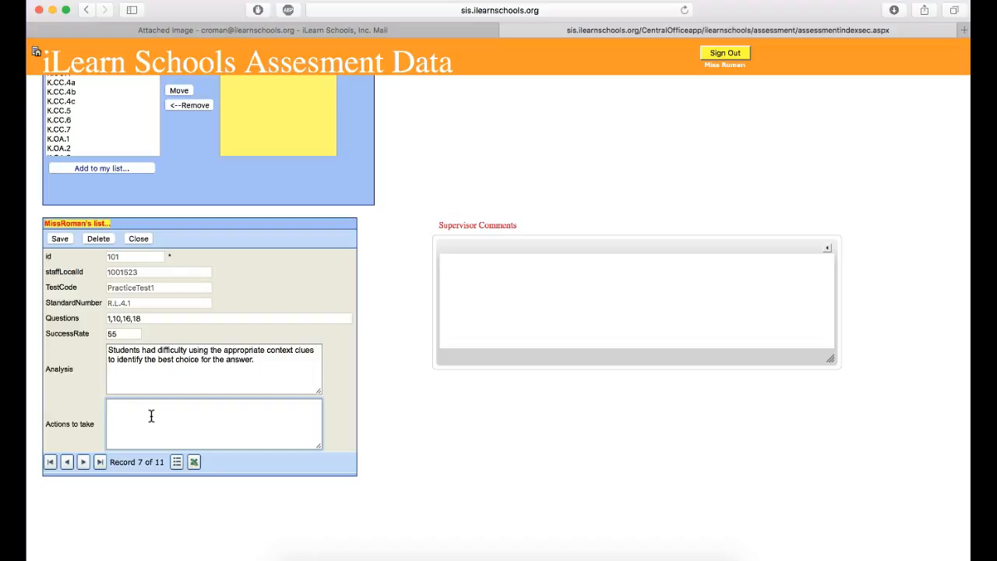
left_click(349, 28)
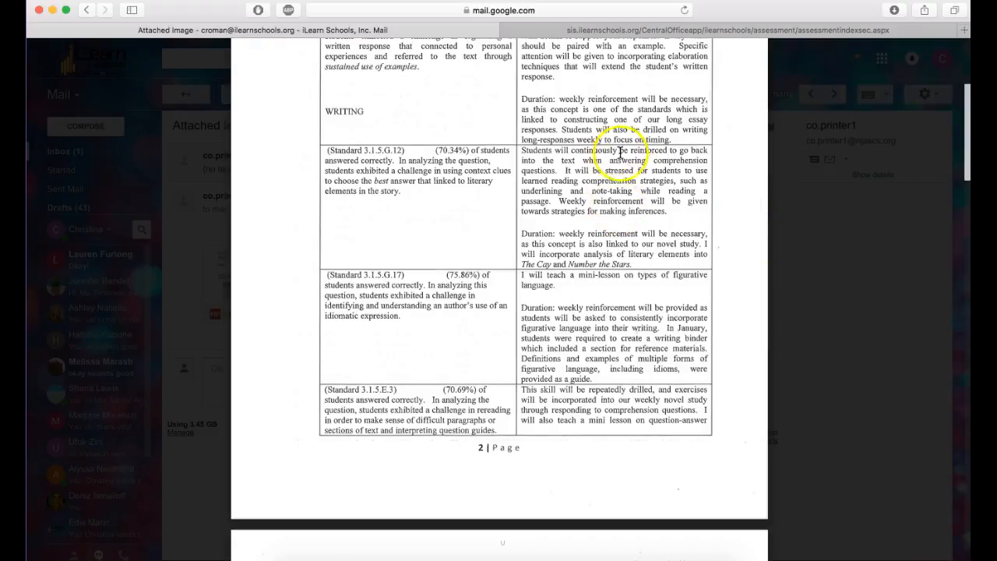
left_click(789, 209)
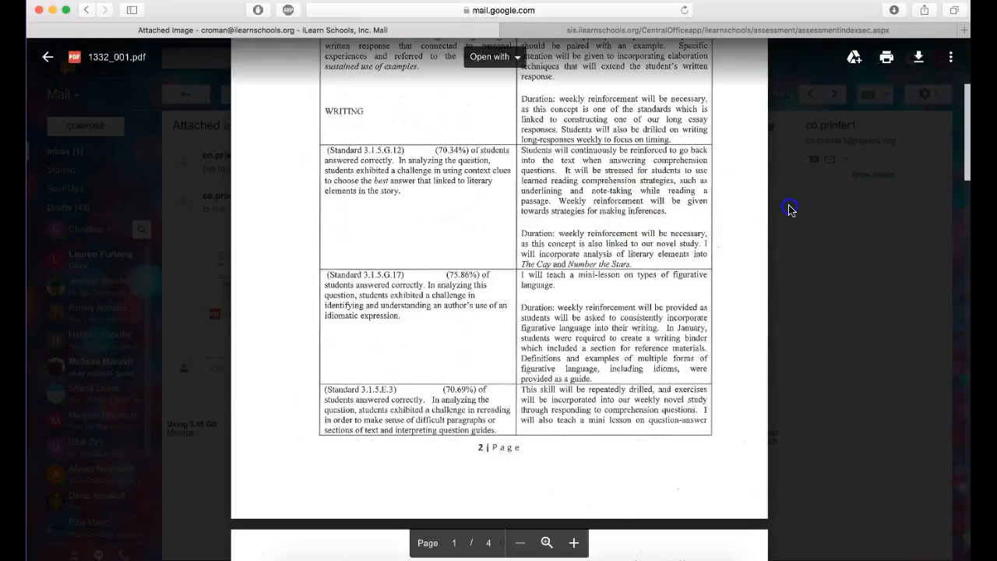
left_click(613, 31)
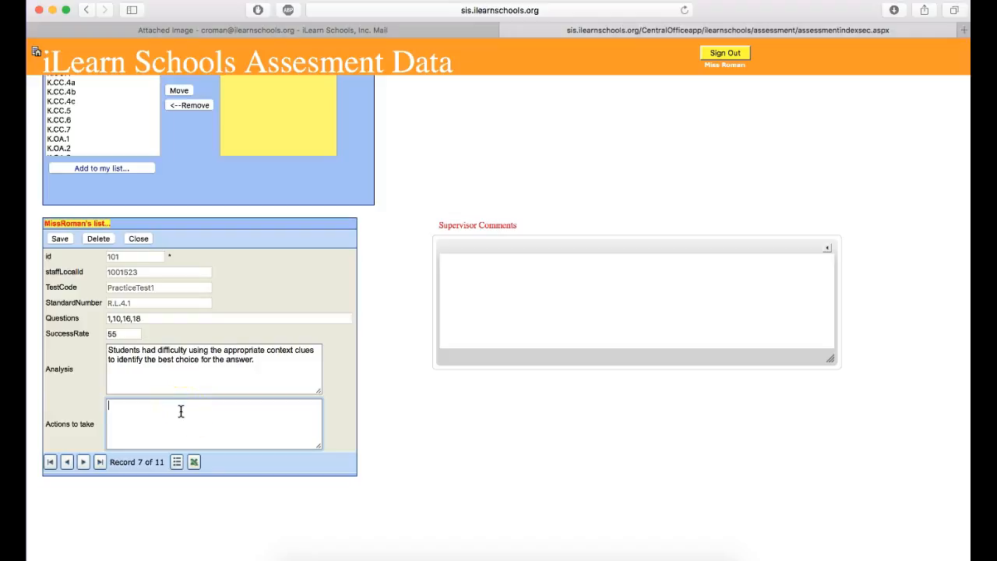
Enter "Mini-lesson to reteach the standard" as the action to take and save the R.L.4.1 record.
type("Mini-lesson to reteo")
type("ch the standard")
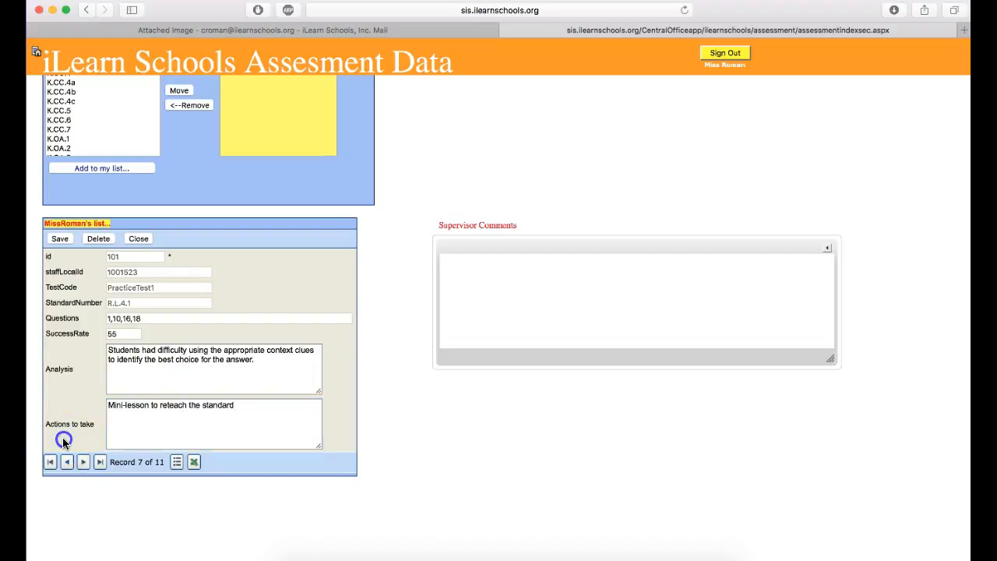
scroll(67, 440, "down", 1)
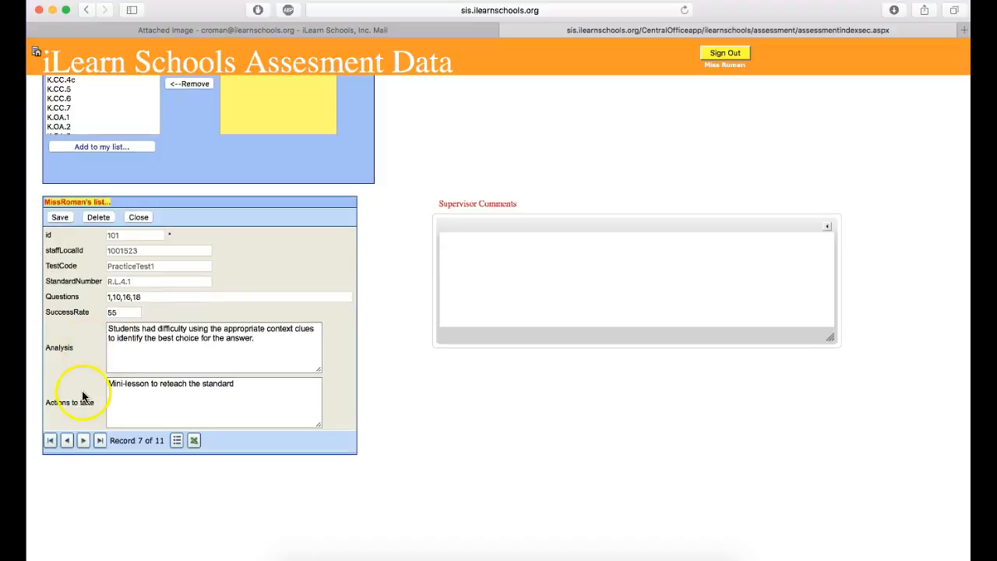
left_click(61, 219)
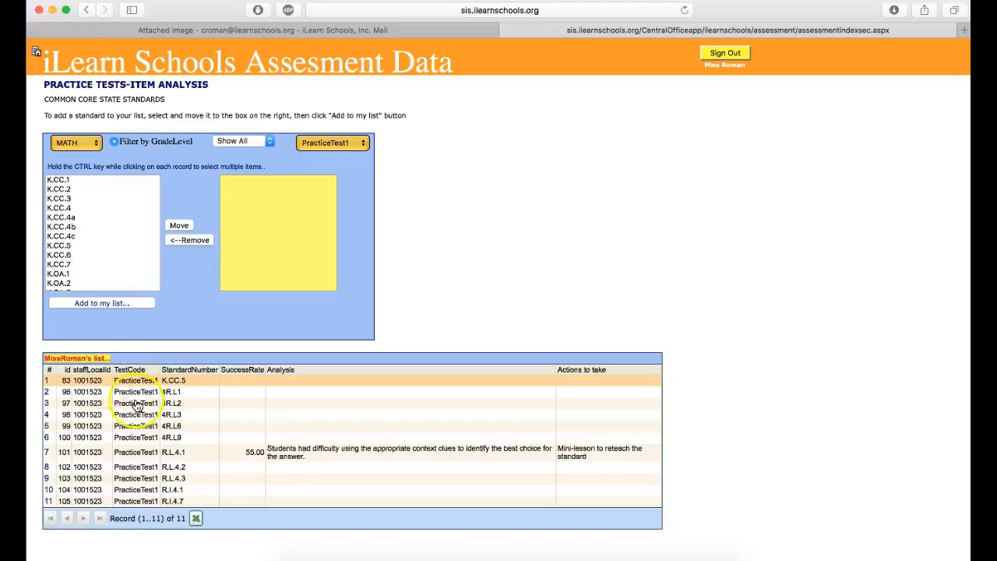
Examine the analysis, actions to take and supervisor comments fields of the 4R.L6 record, and close it without changes.
scroll(336, 458, "down", 2)
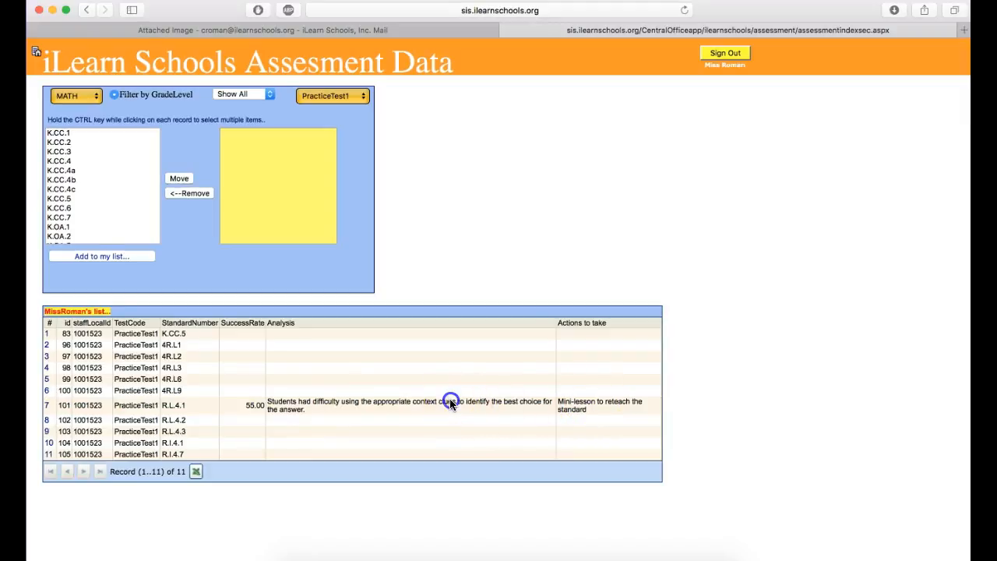
left_click(280, 379)
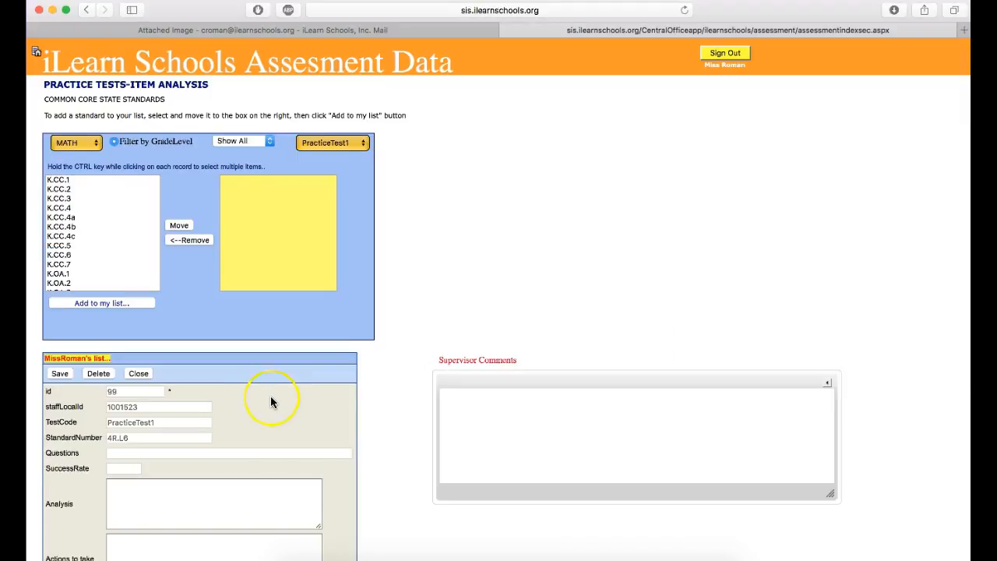
scroll(270, 395, "down", 3)
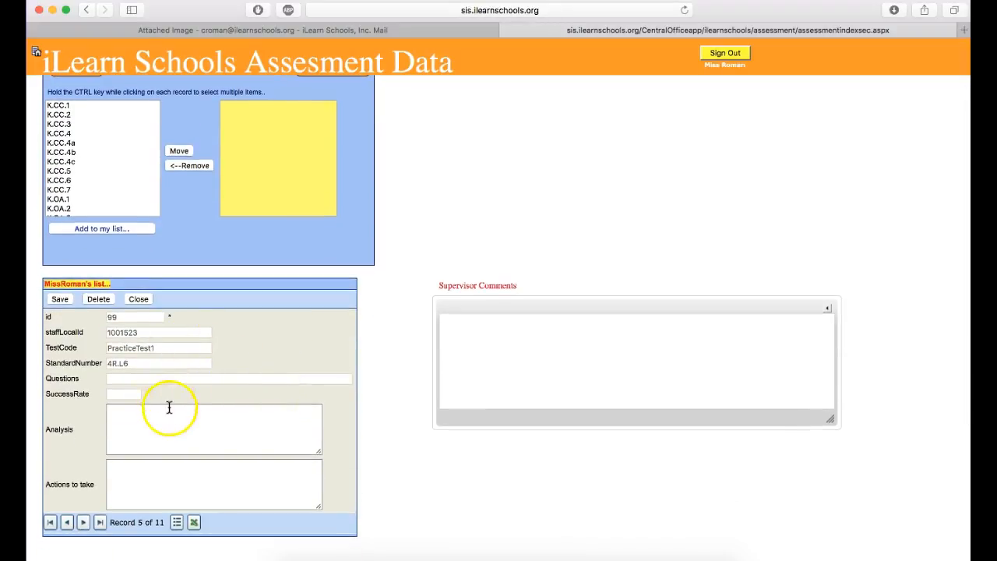
left_click(182, 435)
left_click(171, 485)
left_click(186, 424)
left_click(184, 475)
left_click(515, 345)
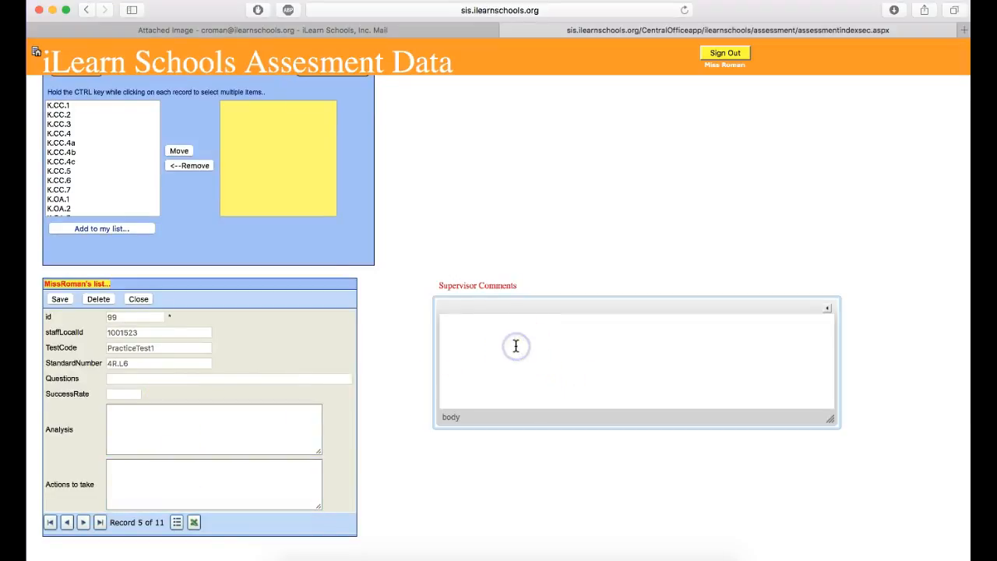
left_click(511, 345)
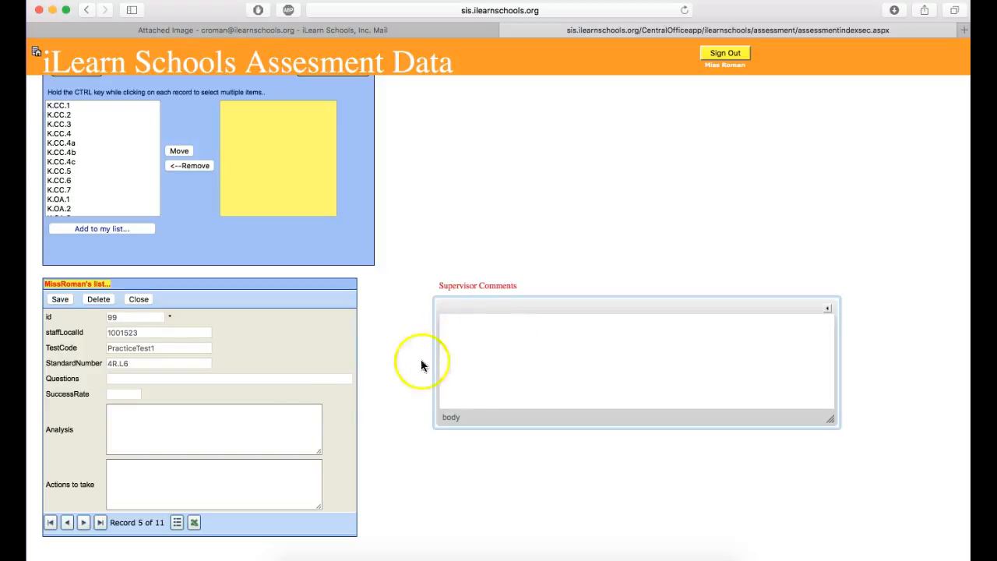
left_click(510, 352)
scroll(566, 332, "down", 2)
left_click(145, 270)
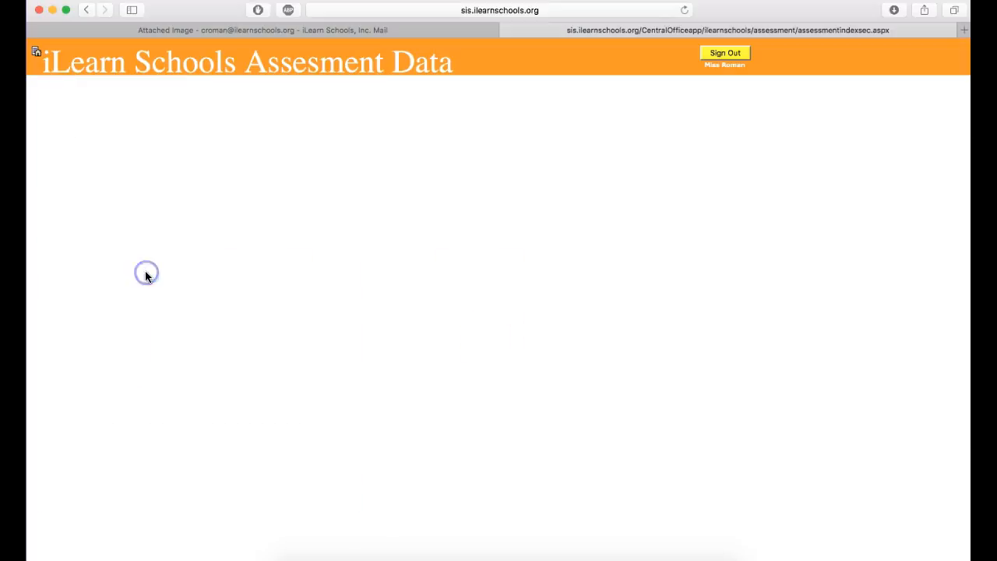
Review the success rate, analysis and actions to take of the R.L.4.1 row in the teacher's list.
scroll(228, 407, "down", 3)
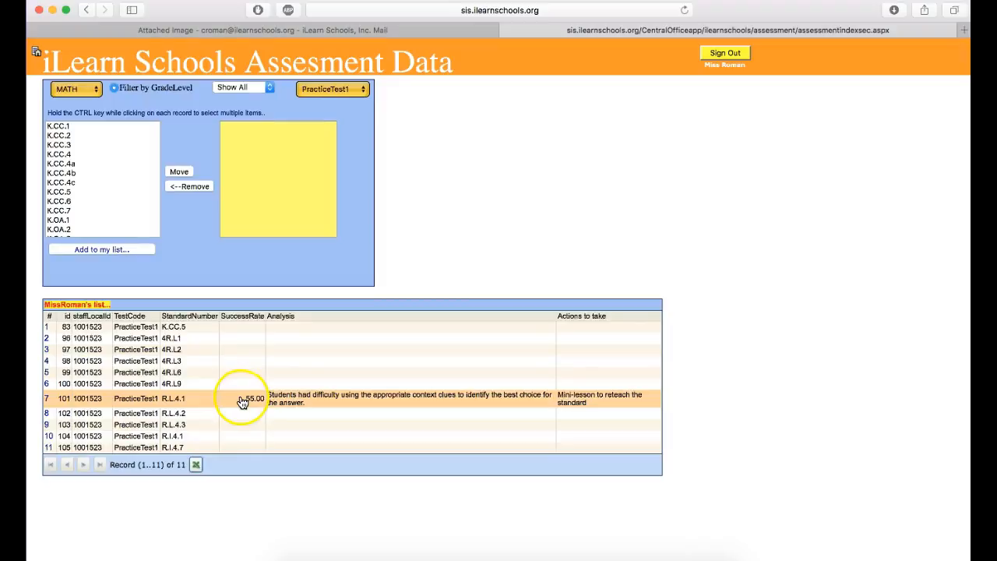
scroll(191, 402, "down", 1)
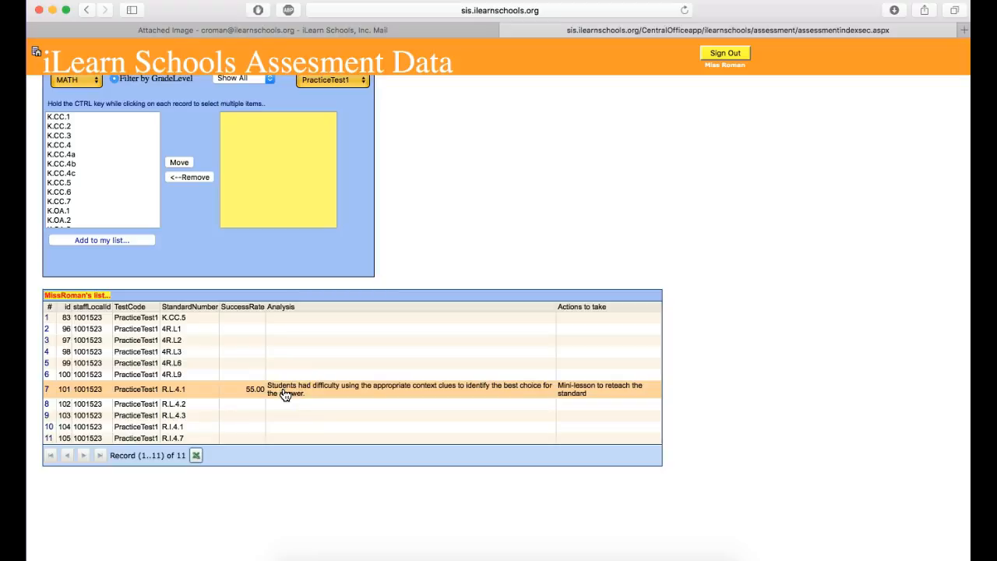
left_click(575, 386)
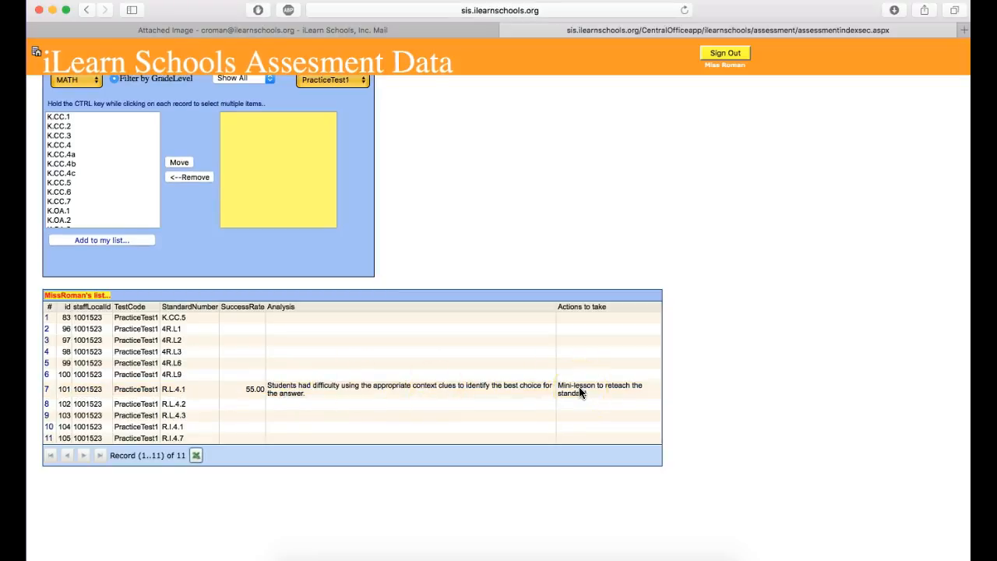
scroll(579, 391, "down", 1)
left_click(609, 391)
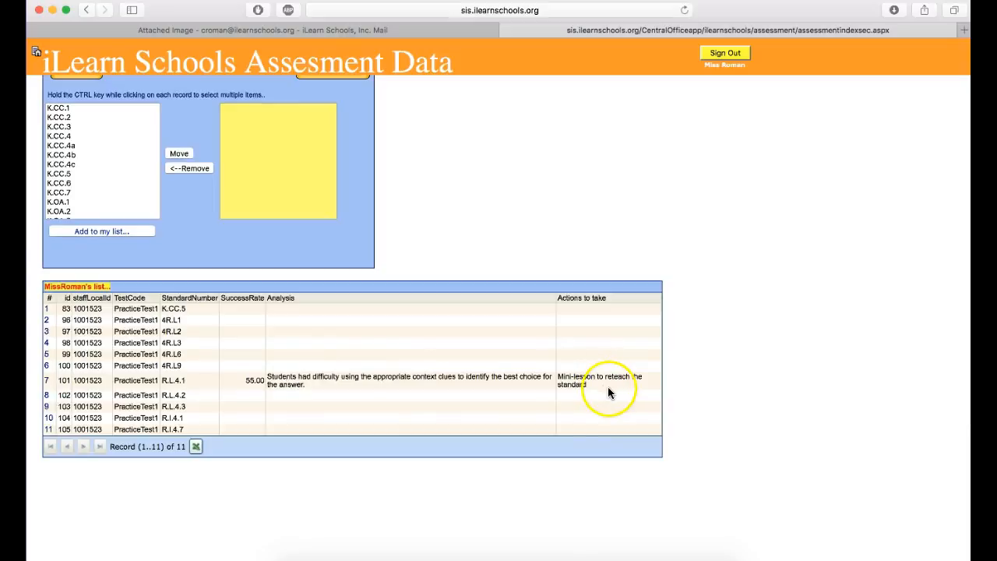